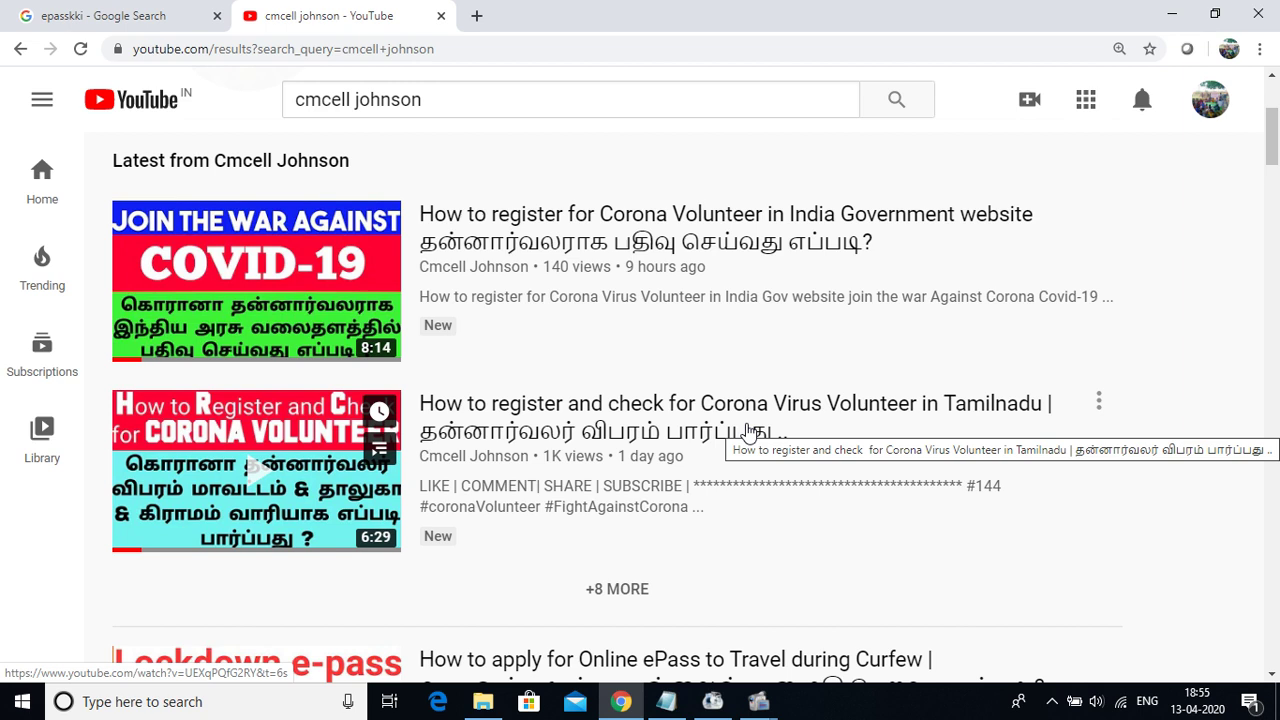
# Expand the channel's latest videos with '+8 MORE', browse them, then return to the epasskki results tab.
pyautogui.click(600, 592)
pyautogui.scroll(-3, 633, 533)
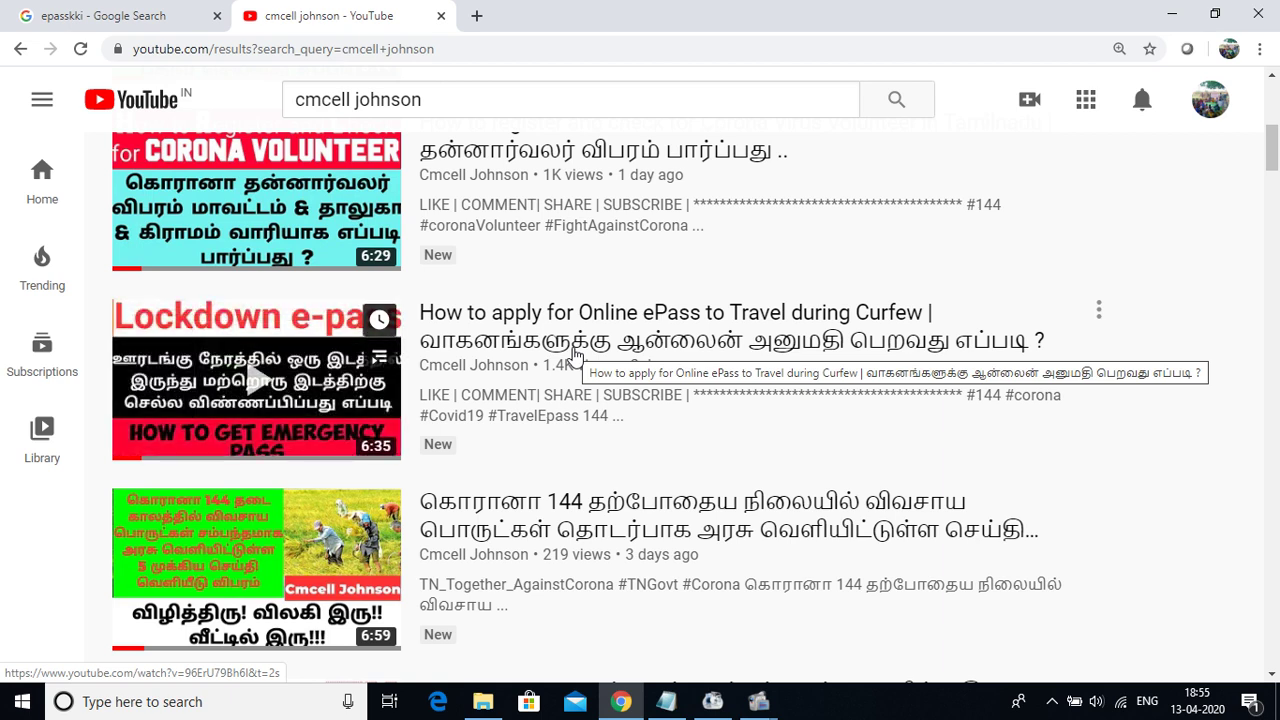
pyautogui.scroll(-2, 575, 355)
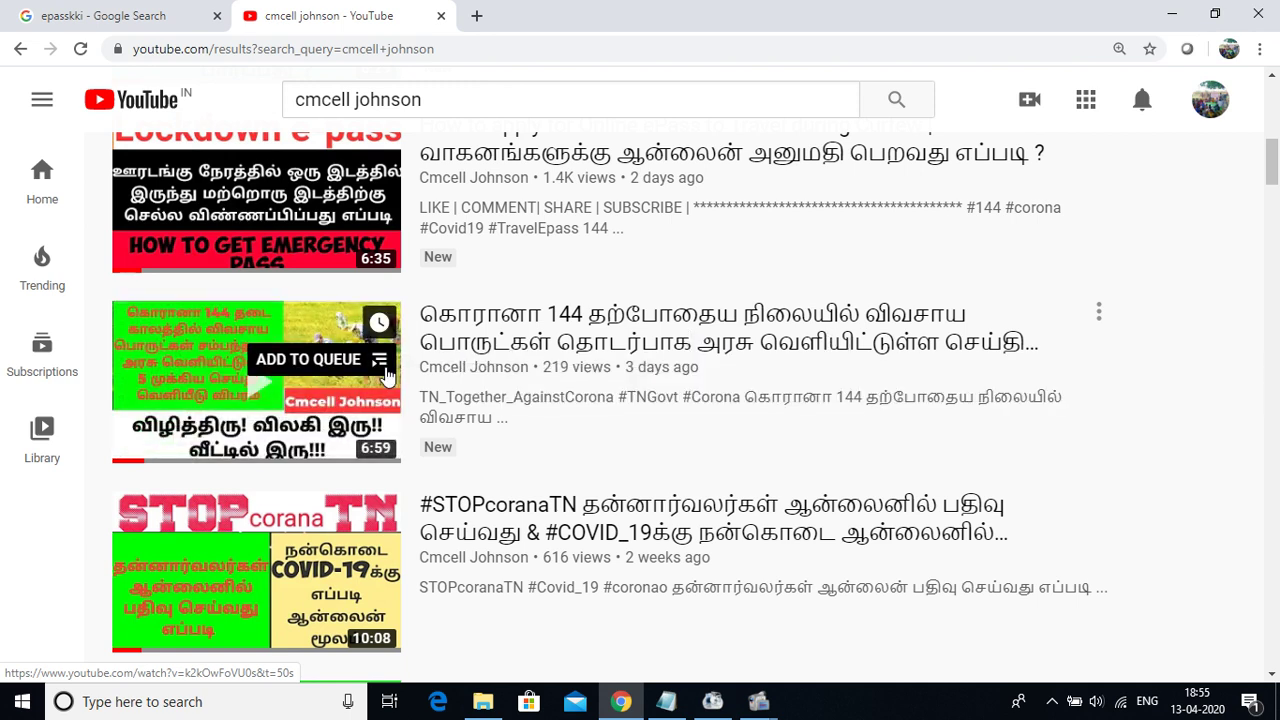
pyautogui.scroll(-1, 385, 375)
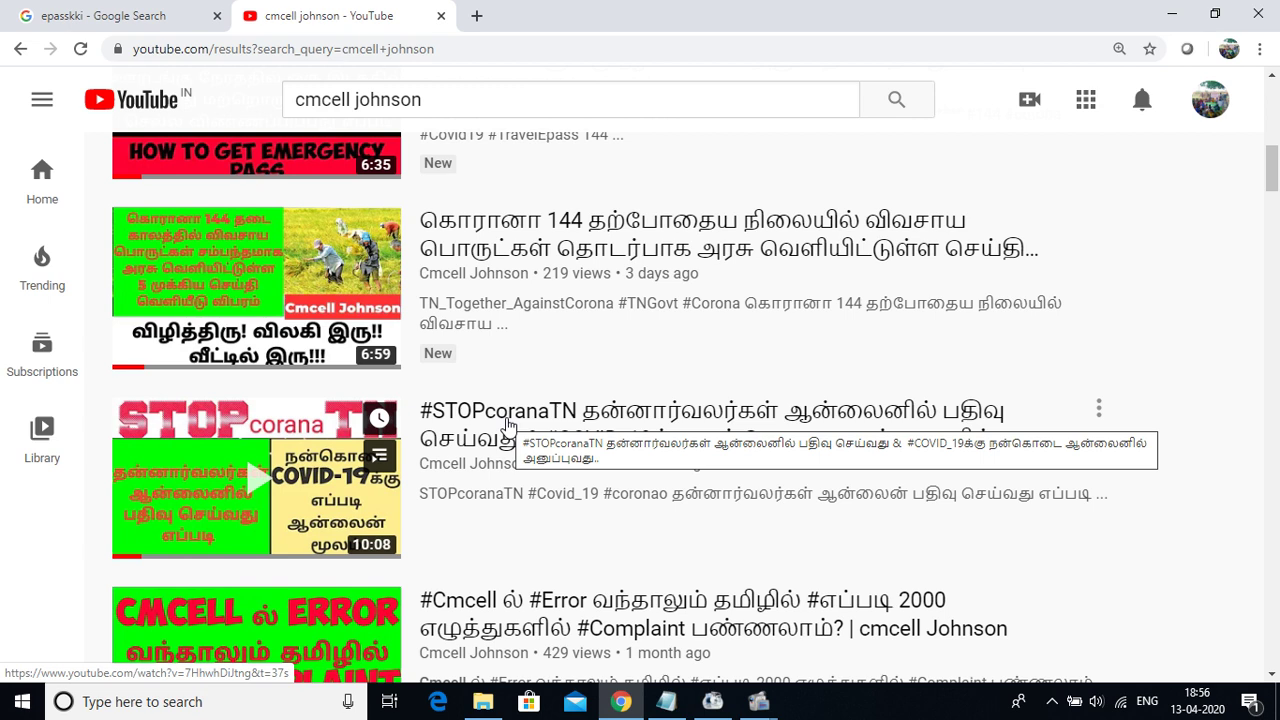
pyautogui.scroll(10, 505, 425)
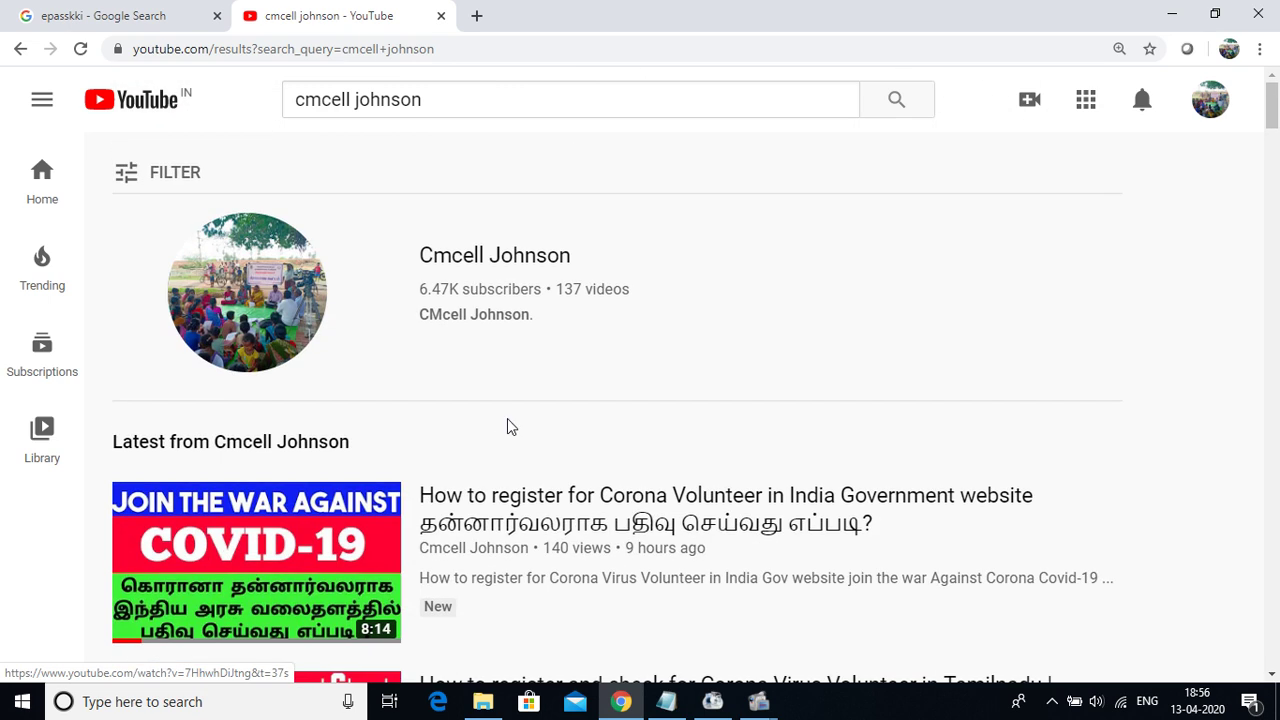
pyautogui.click(134, 8)
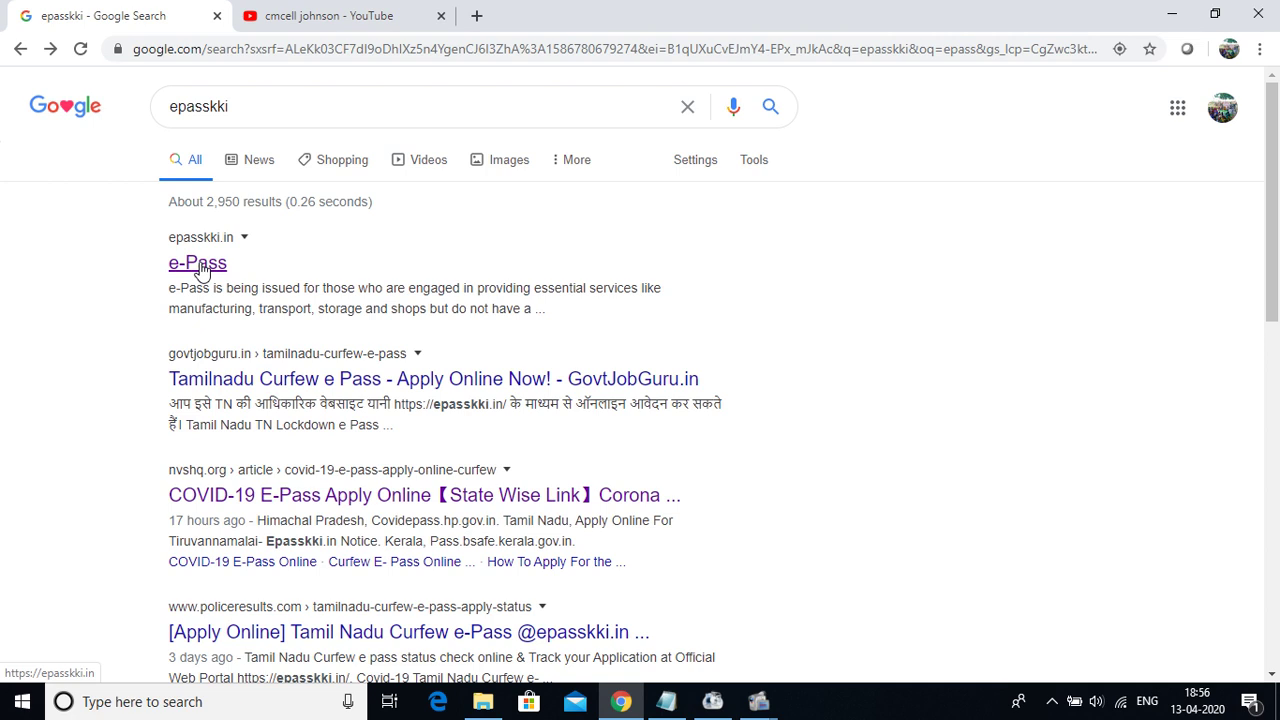
# Open the epasskki.in 'e-Pass' result from the Google search results.
pyautogui.click(203, 268)
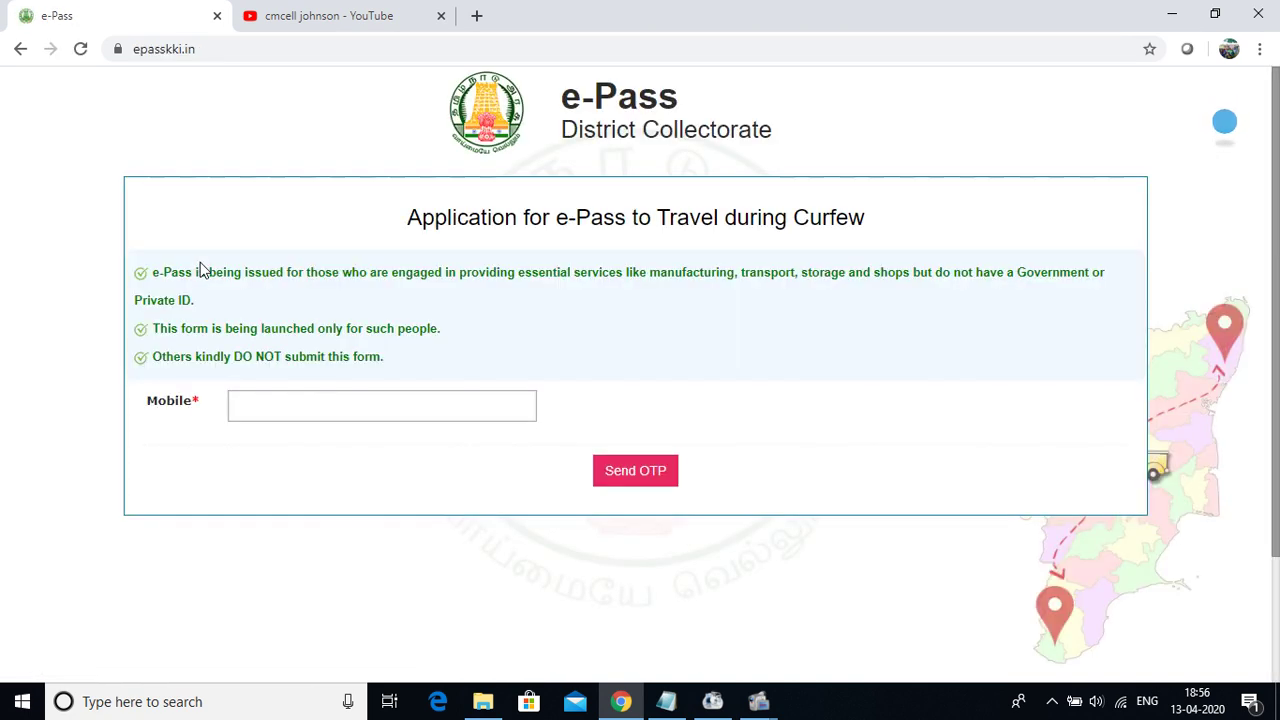
# Enter the applicant's mobile number and request a one-time code.
pyautogui.click(300, 398)
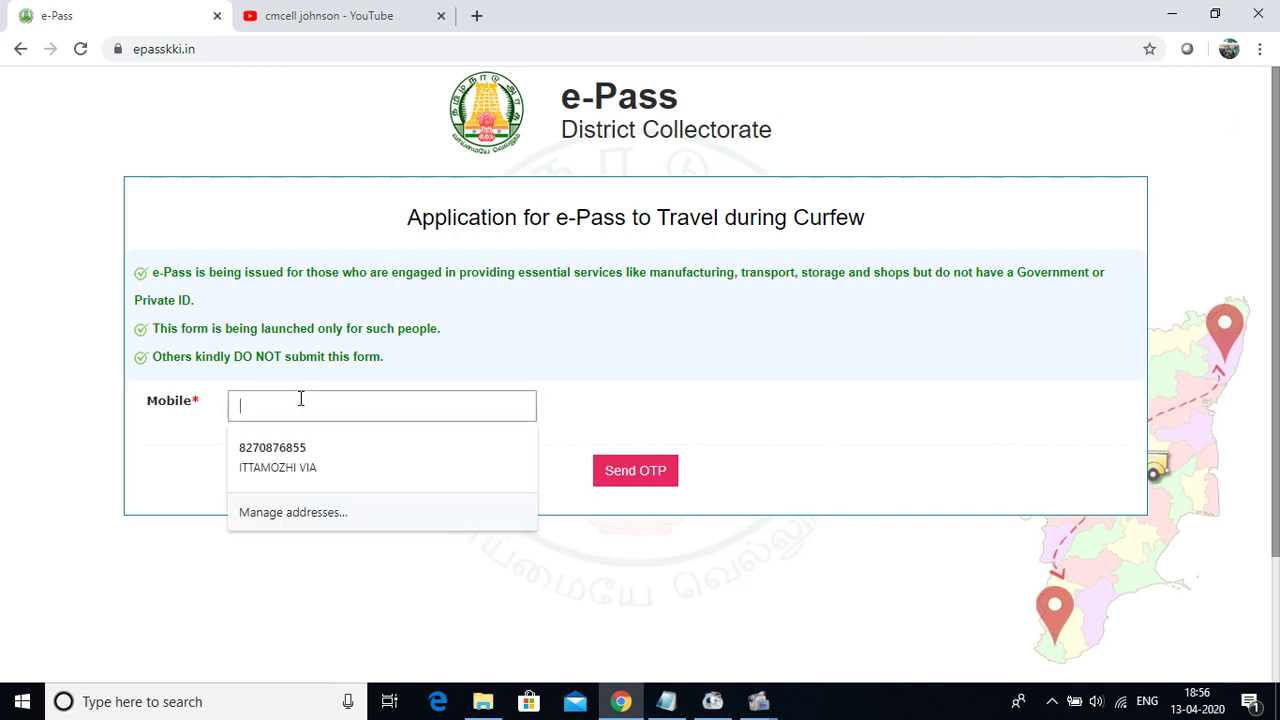
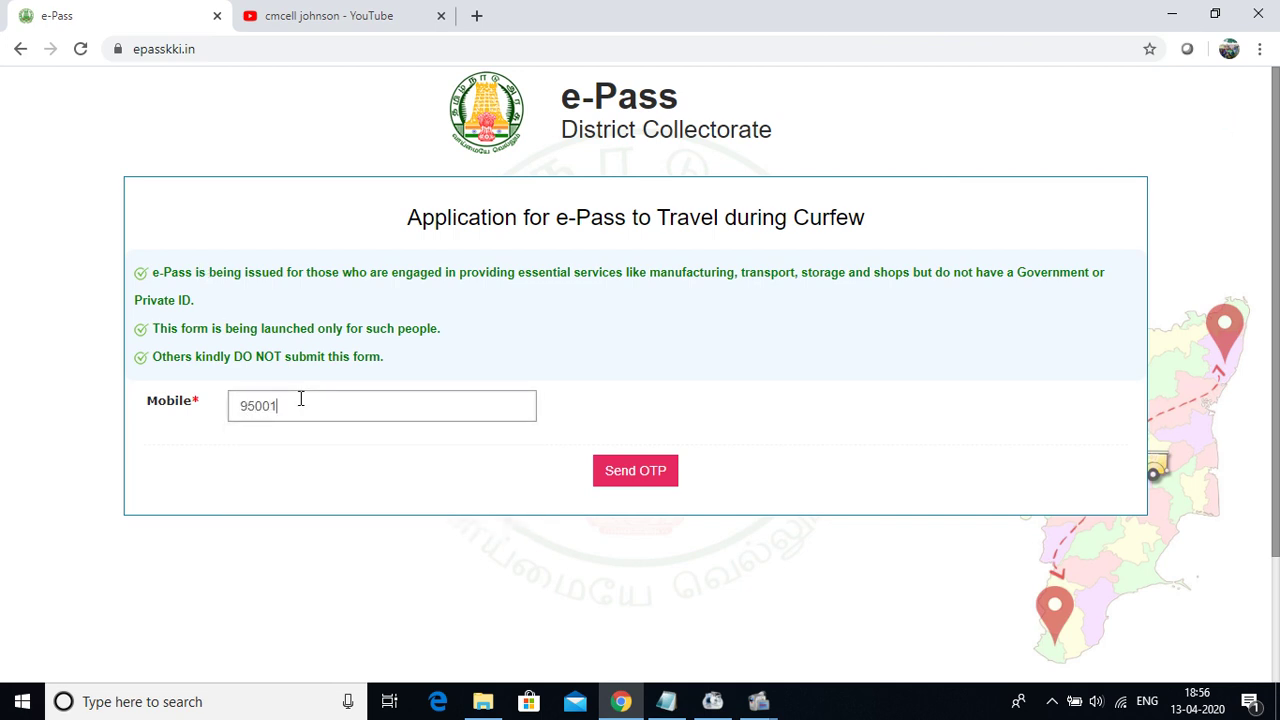
pyautogui.click(621, 474)
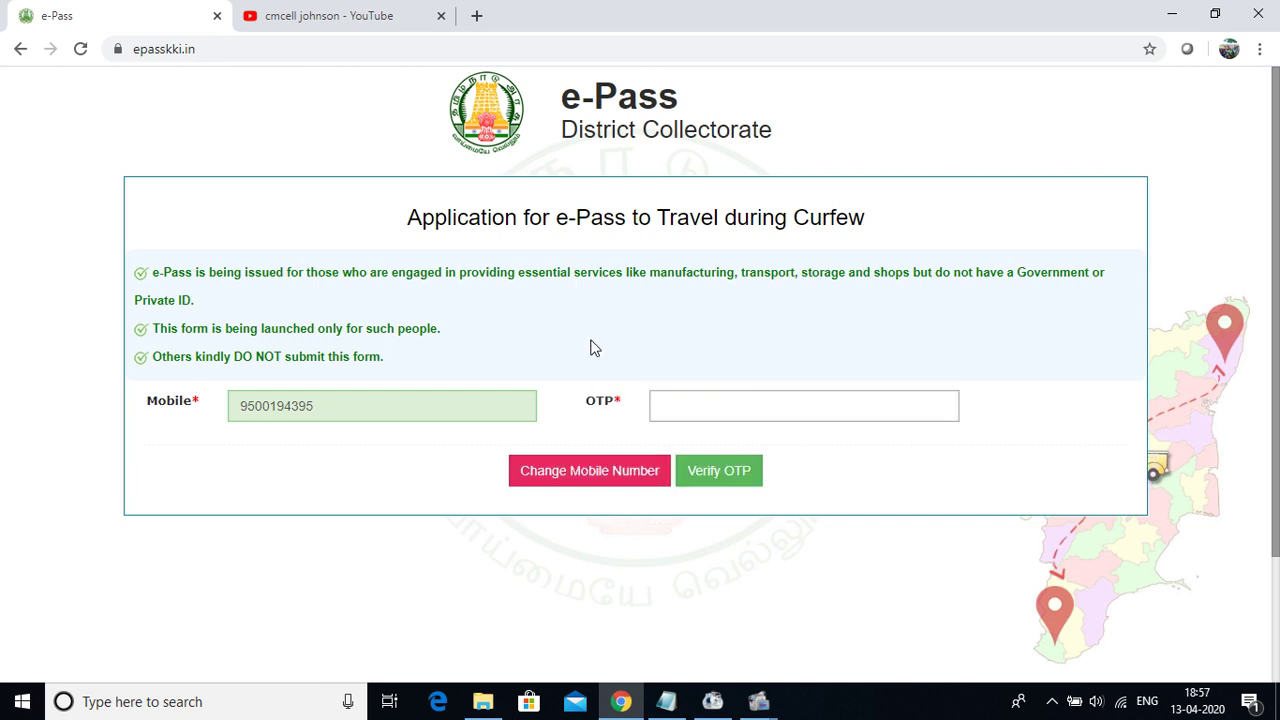
# Enter the received one-time code and verify it to unlock the full application form.
pyautogui.click(680, 396)
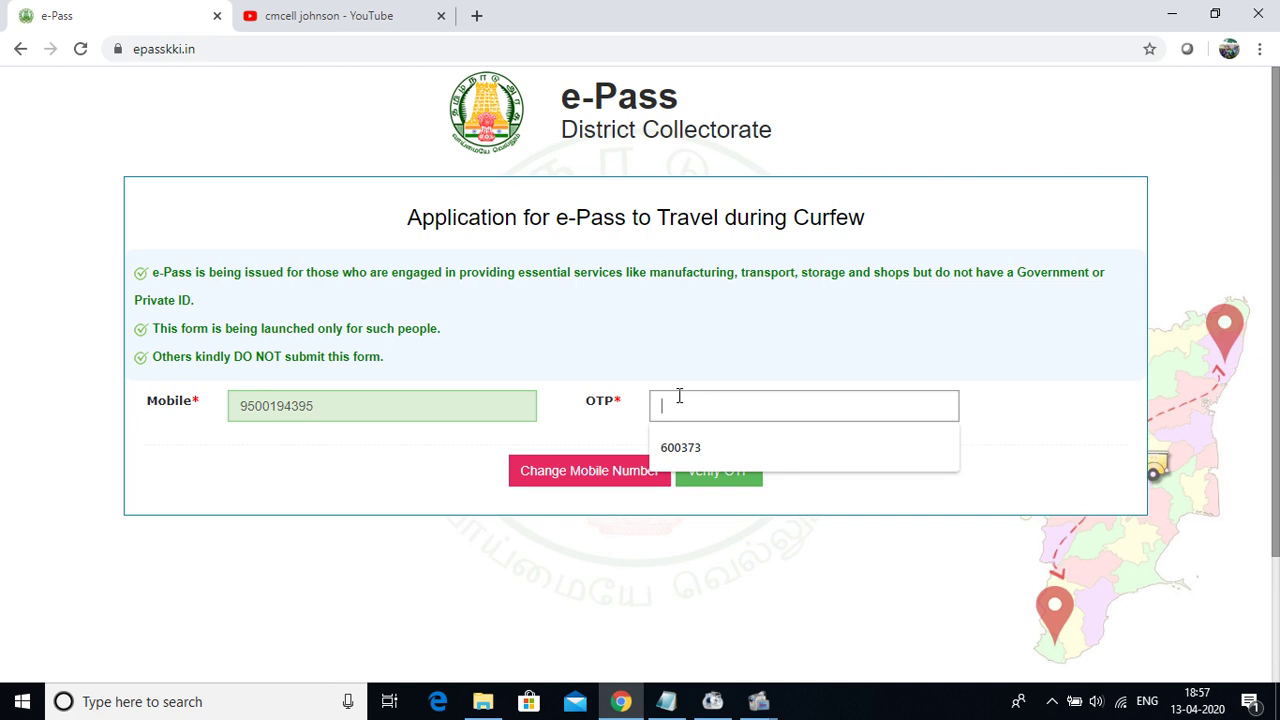
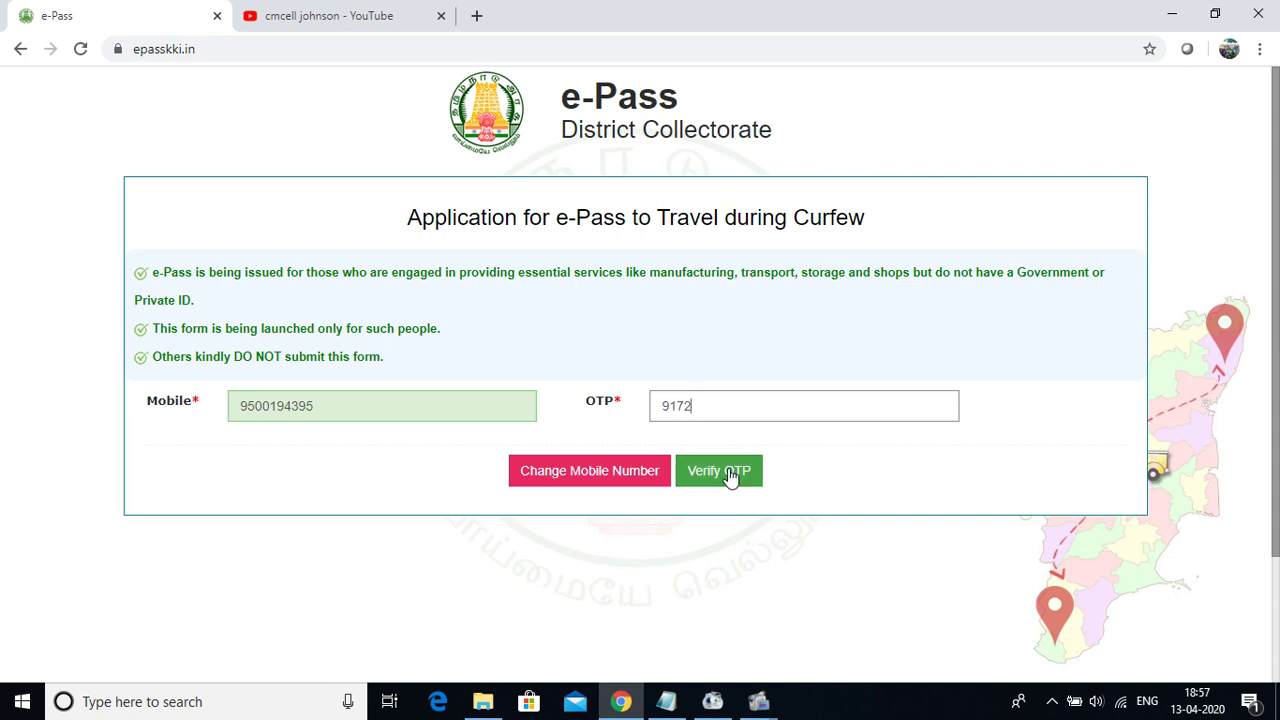
pyautogui.click(729, 476)
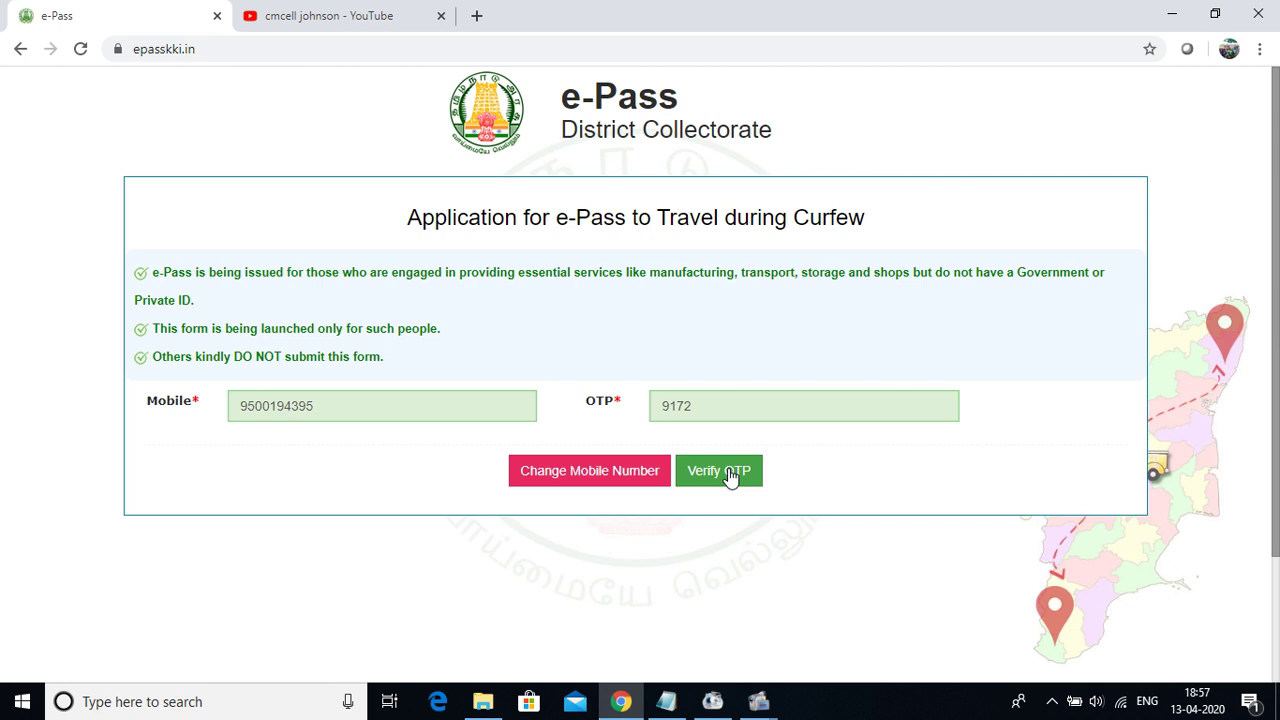
pyautogui.click(728, 472)
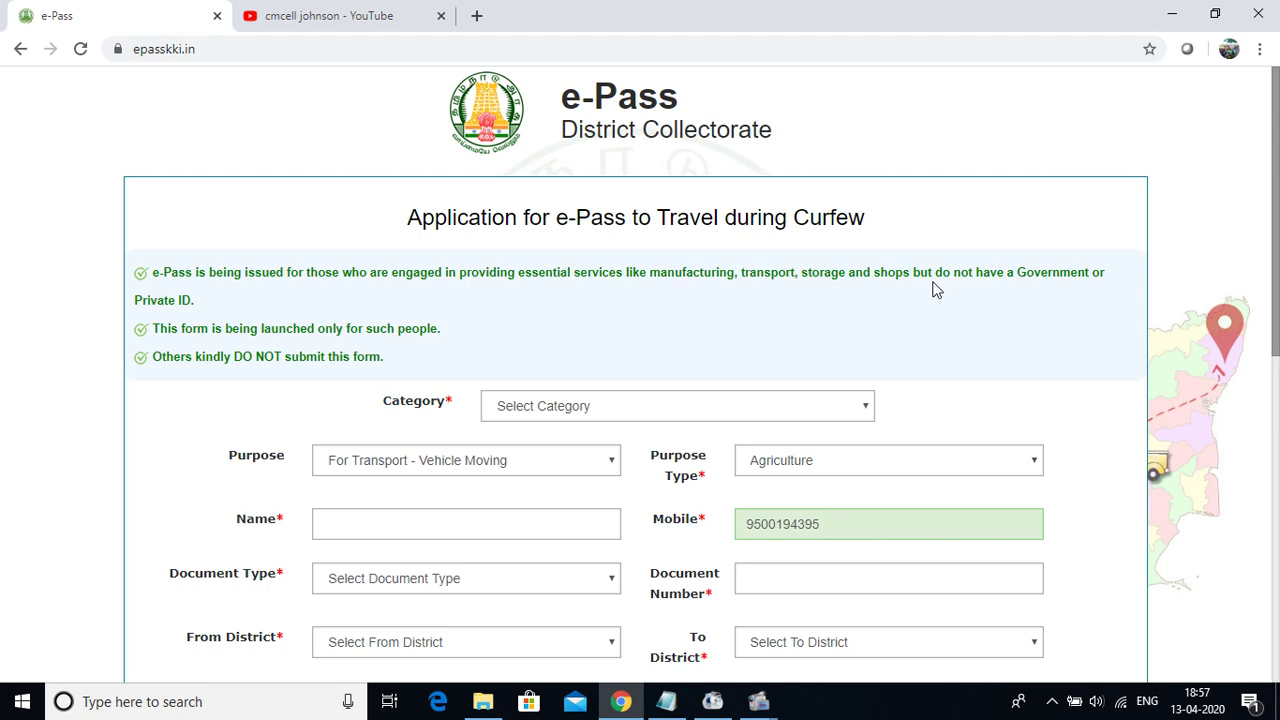
# Set the application Category to Other.
pyautogui.scroll(-2, 922, 300)
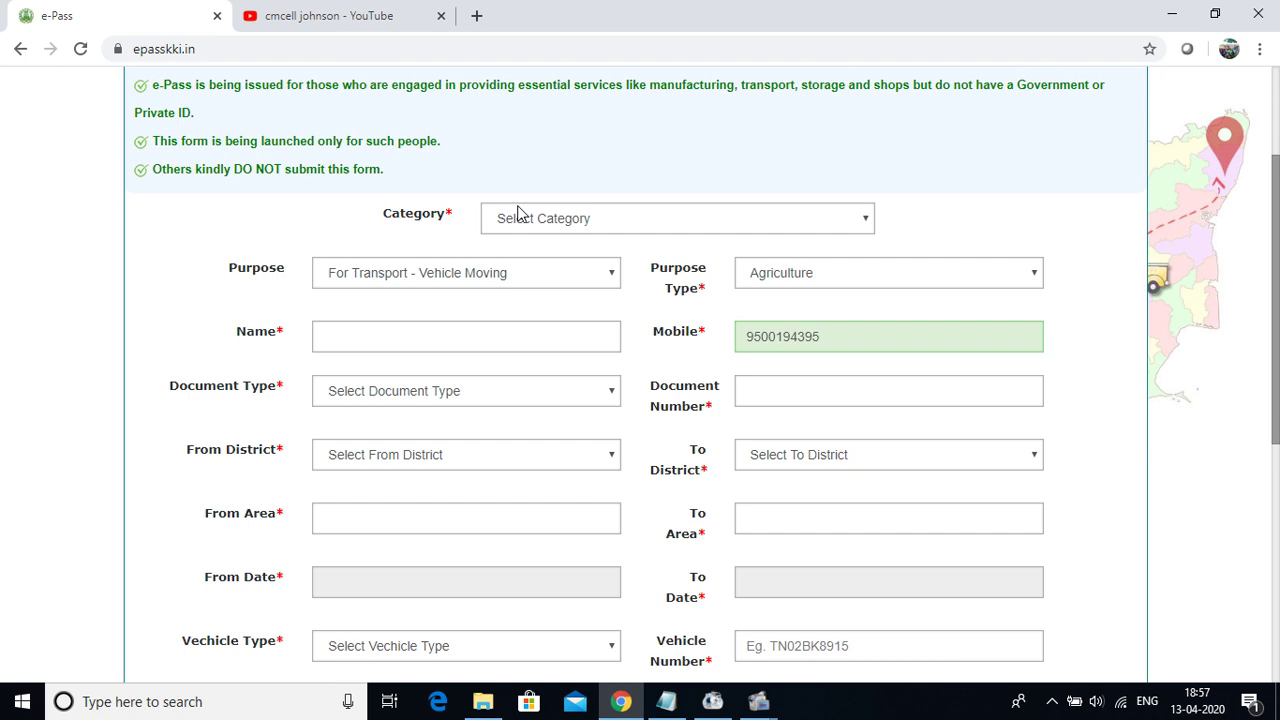
pyautogui.click(557, 219)
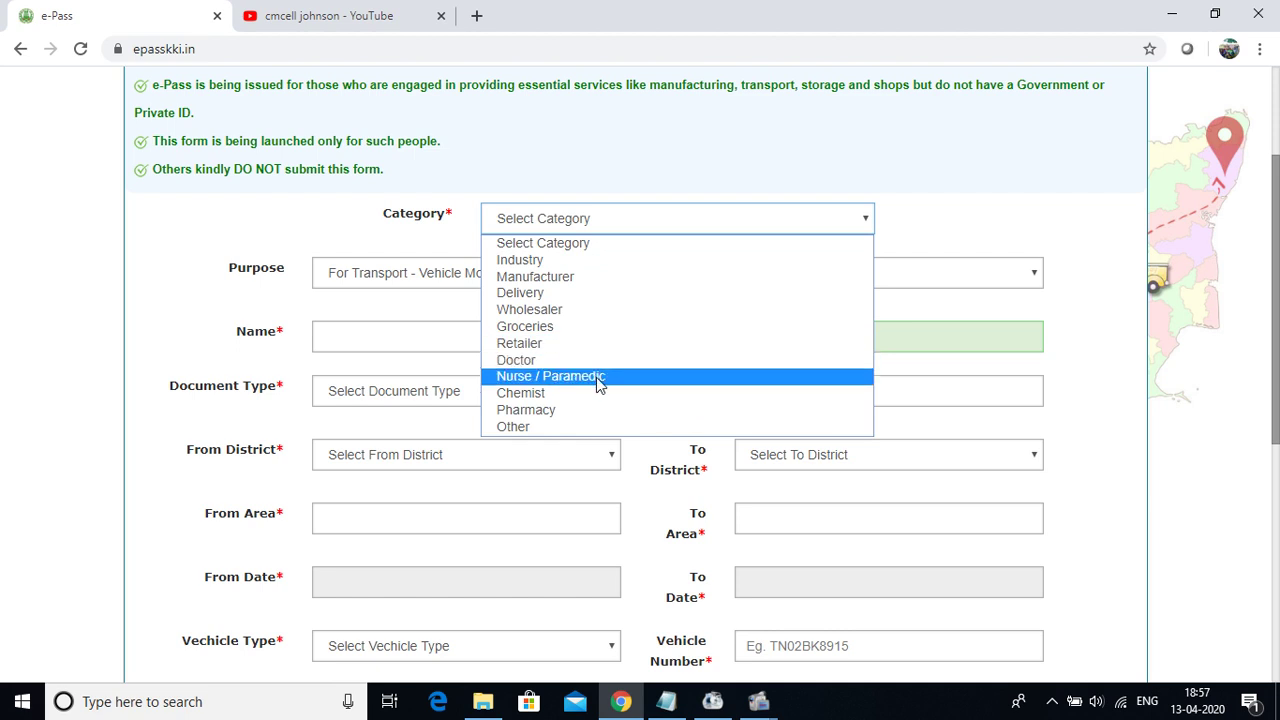
pyautogui.click(548, 427)
# Set Purpose to 'For Person - going for work', leaving Purpose Type as Agriculture.
pyautogui.click(472, 276)
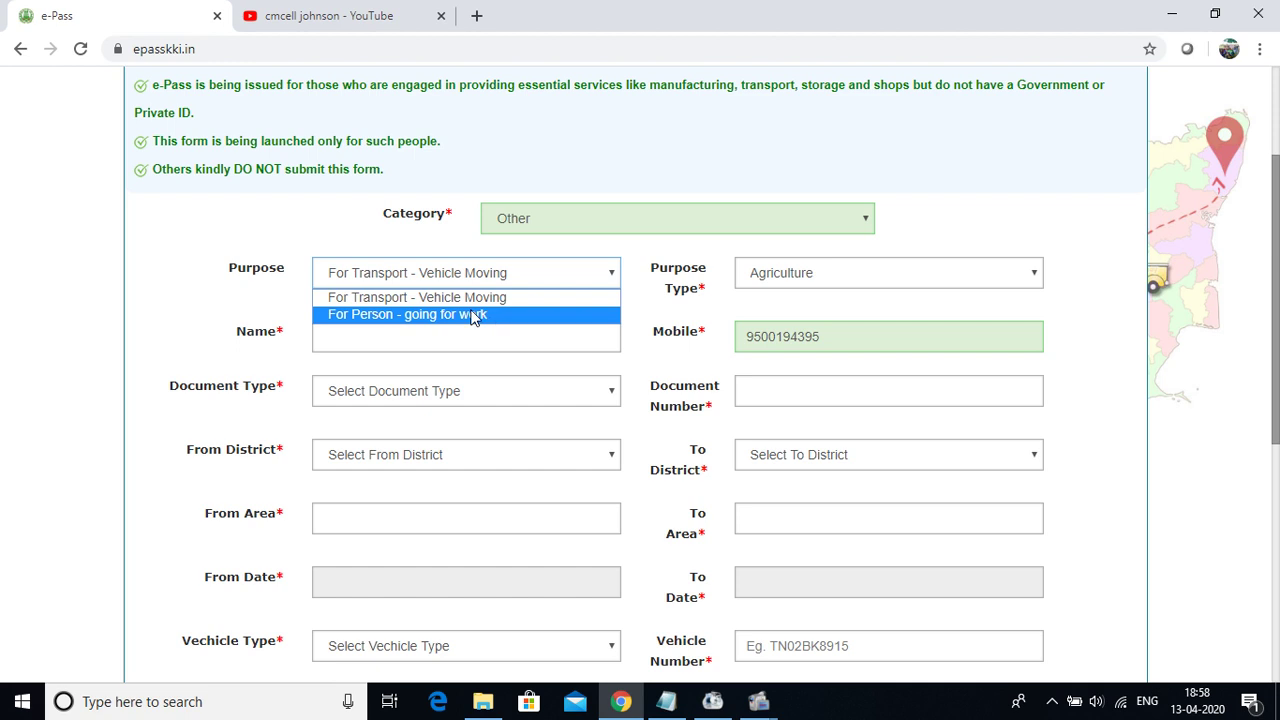
pyautogui.click(475, 316)
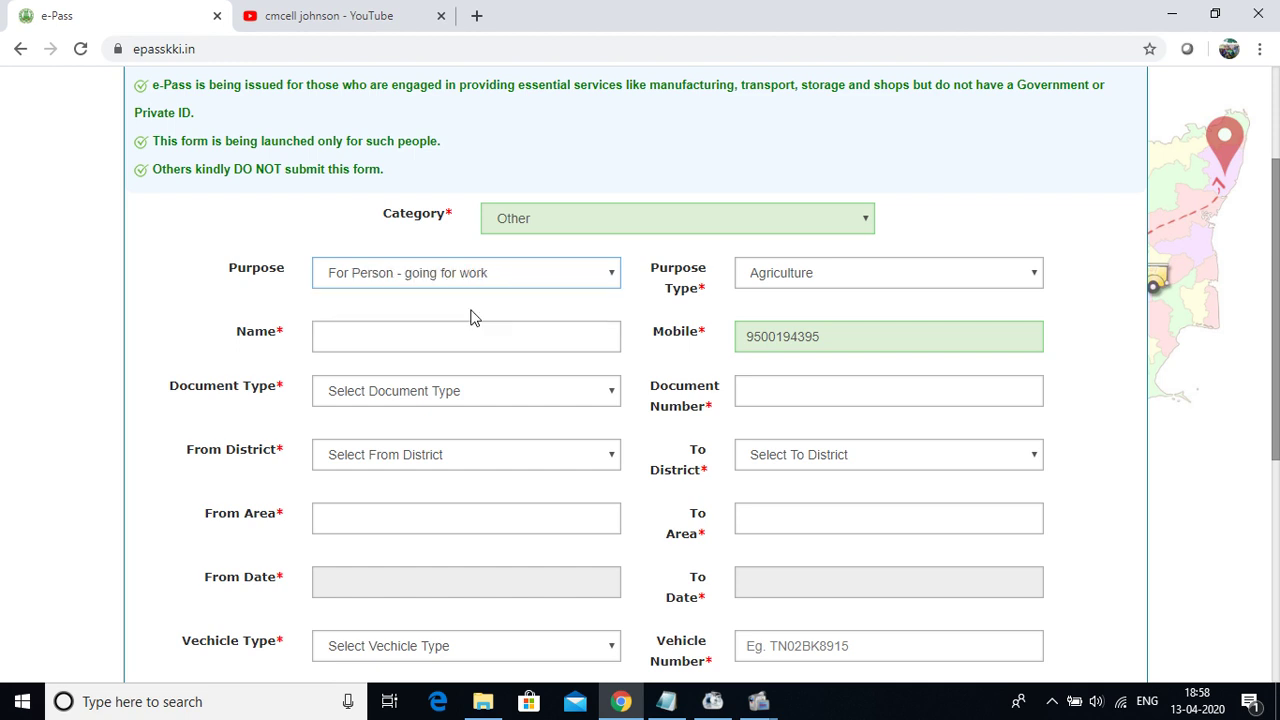
pyautogui.click(815, 280)
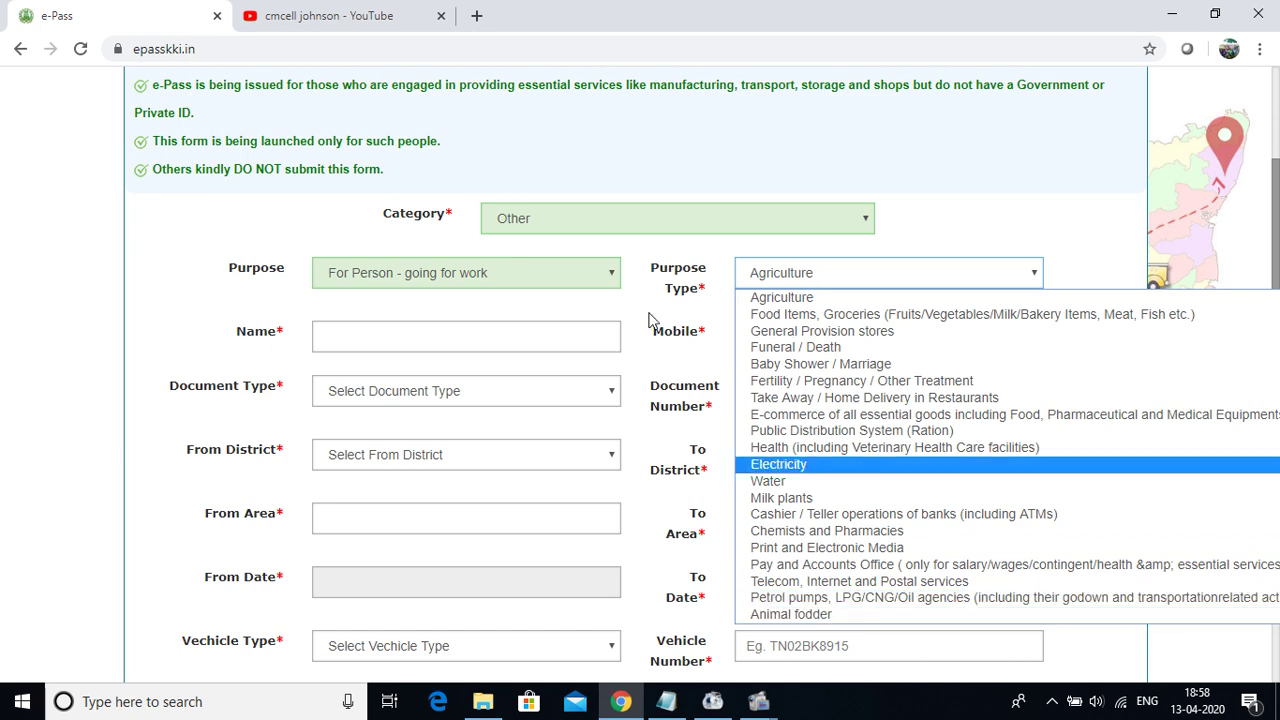
pyautogui.click(1022, 162)
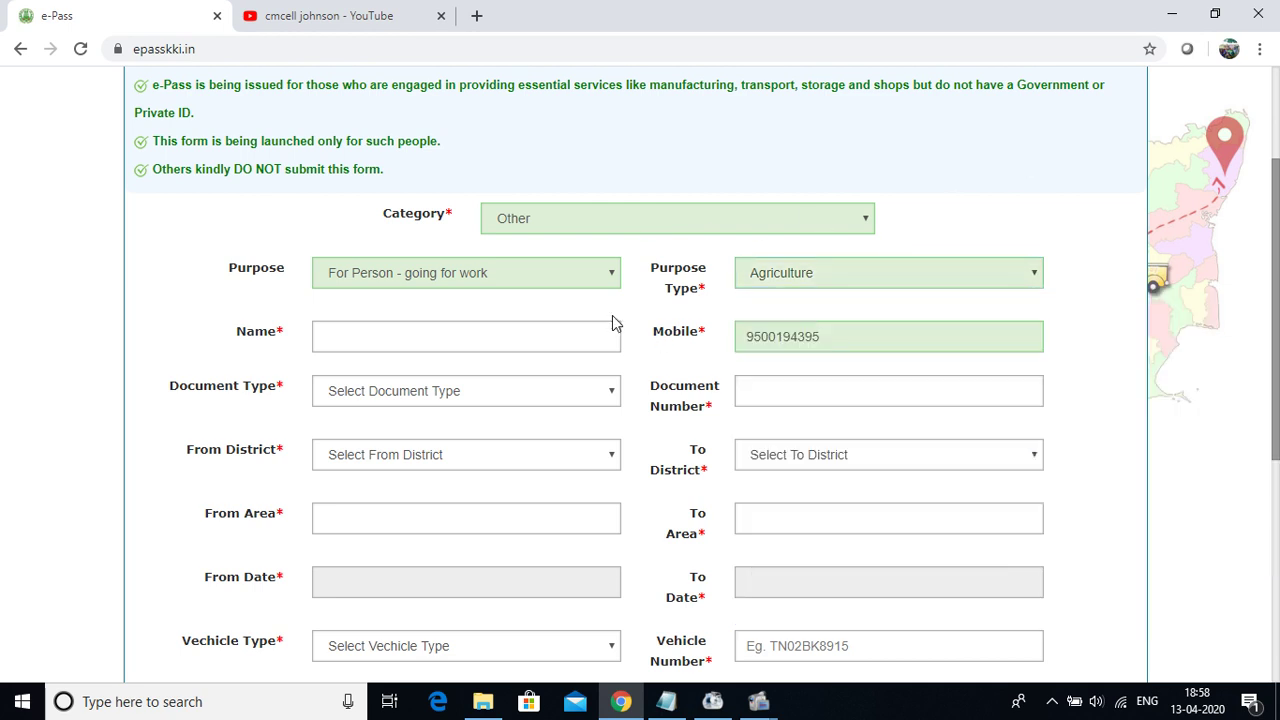
# Choose Aadhaar as the Document Type, leaving the Document Number field empty.
pyautogui.scroll(-1, 611, 323)
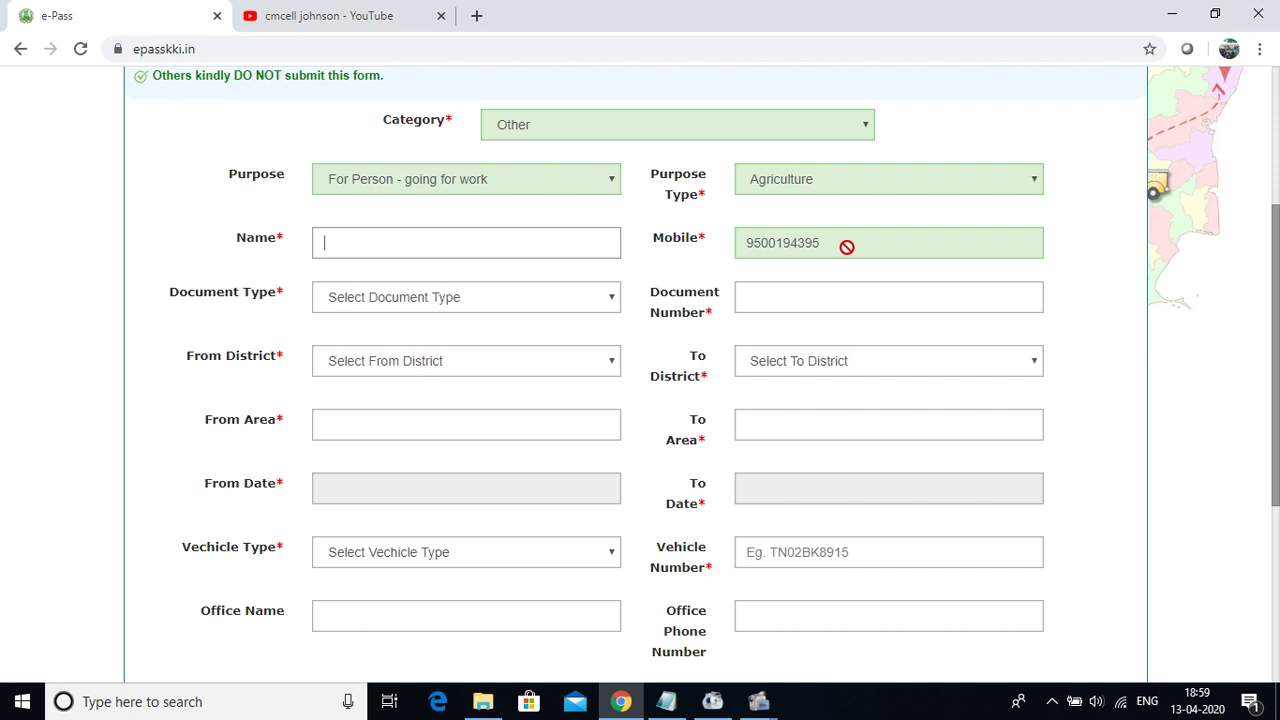
pyautogui.click(518, 308)
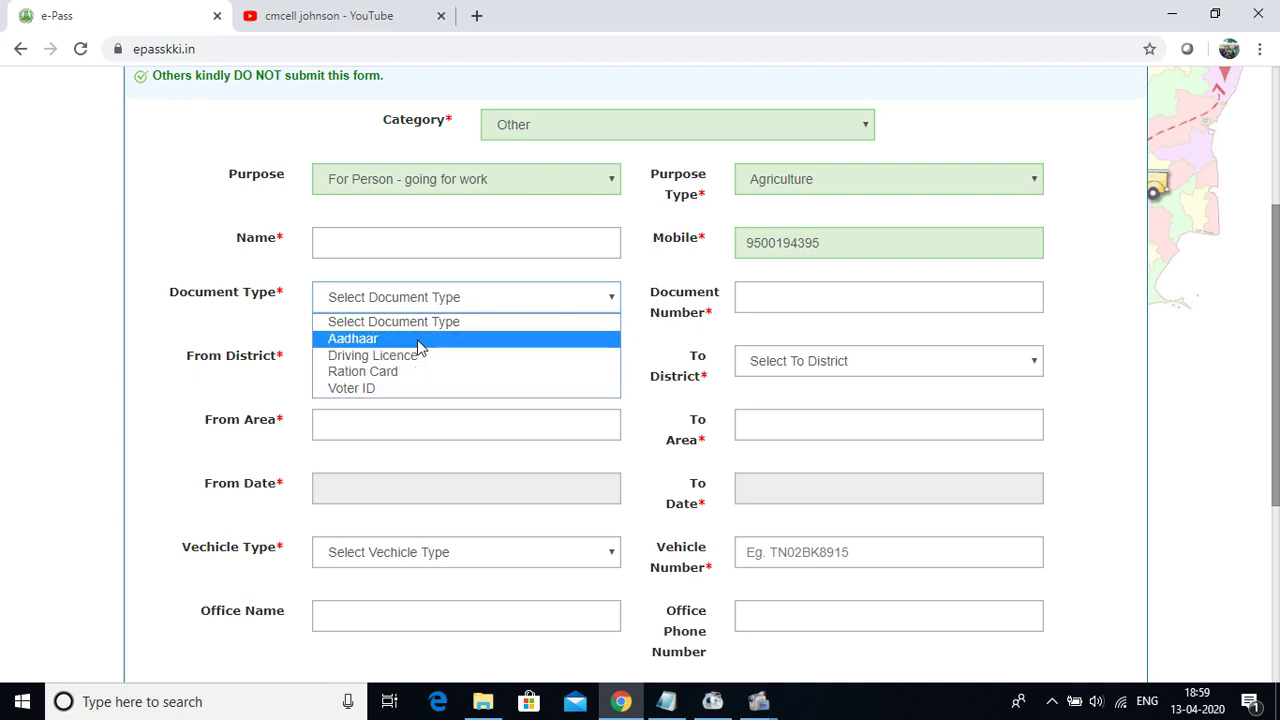
pyautogui.click(417, 339)
pyautogui.click(798, 295)
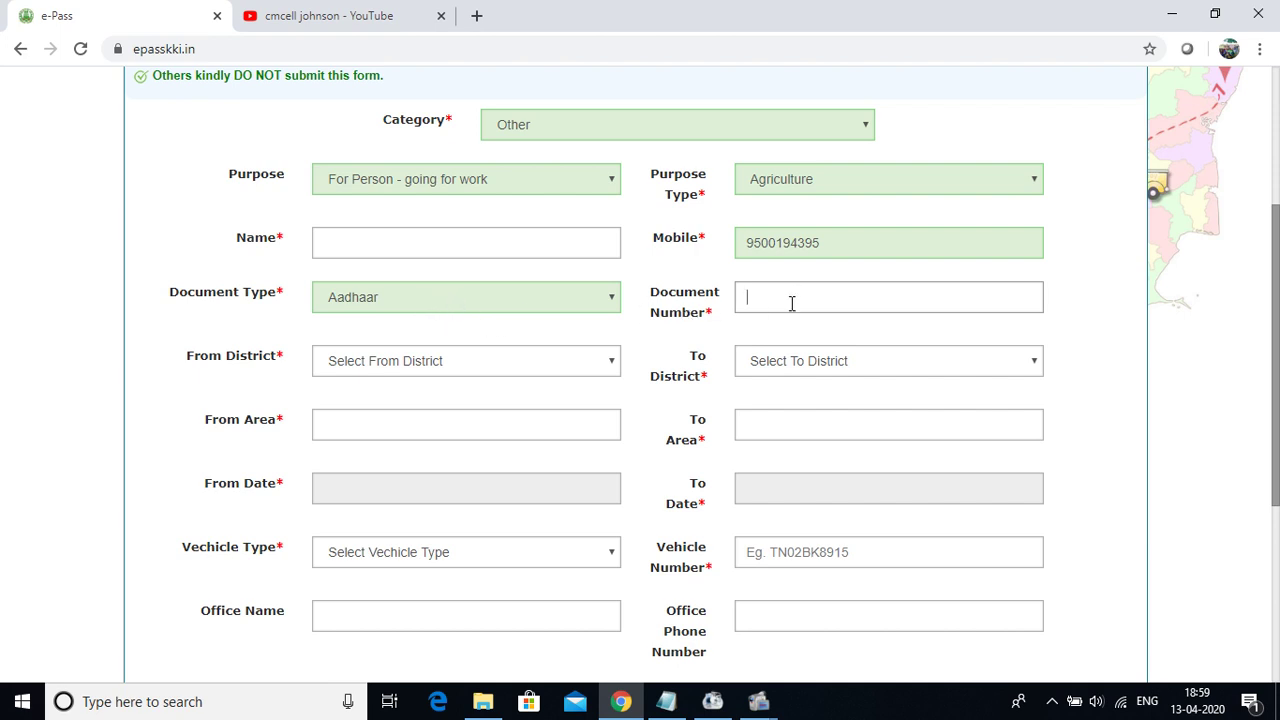
pyautogui.scroll(-2, 791, 303)
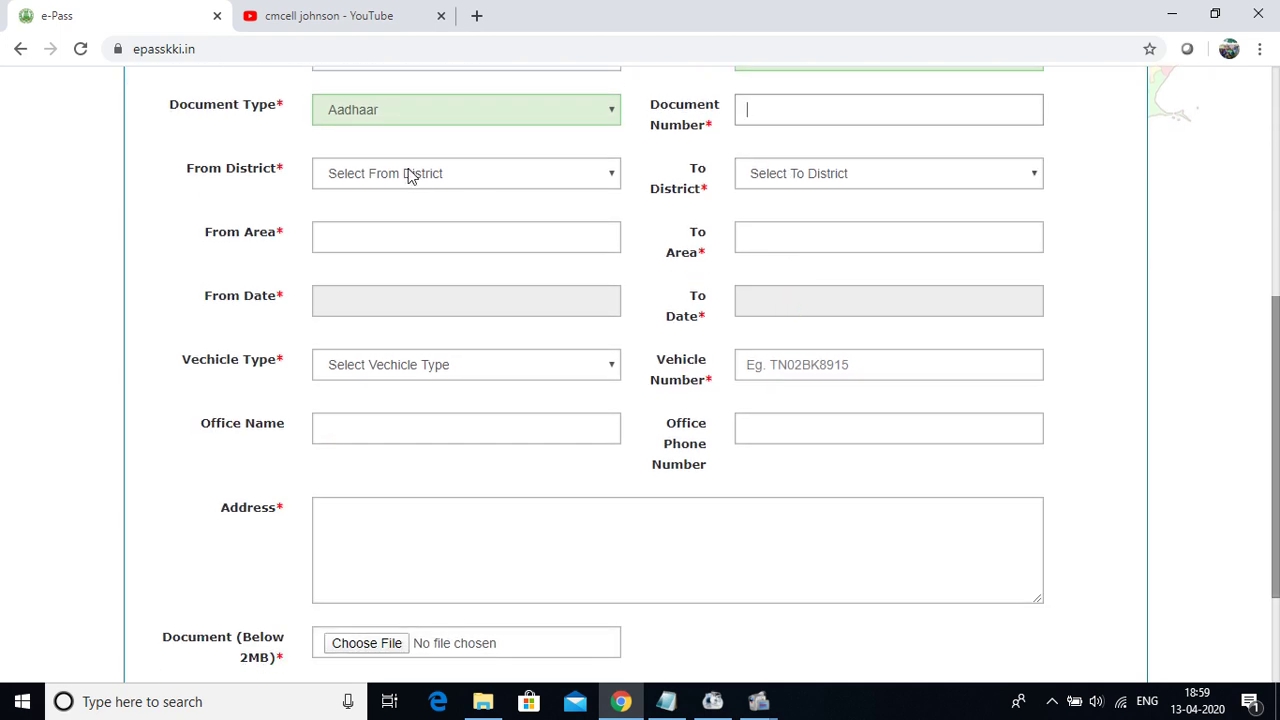
pyautogui.click(410, 176)
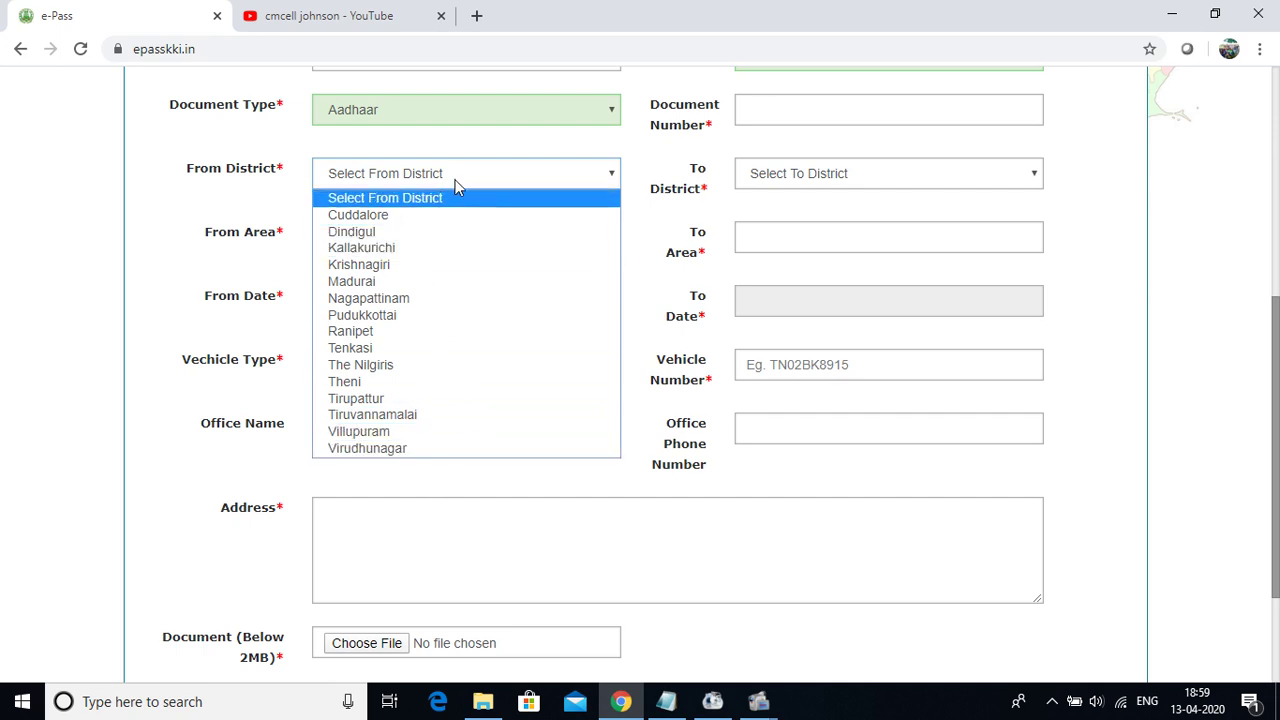
pyautogui.click(669, 243)
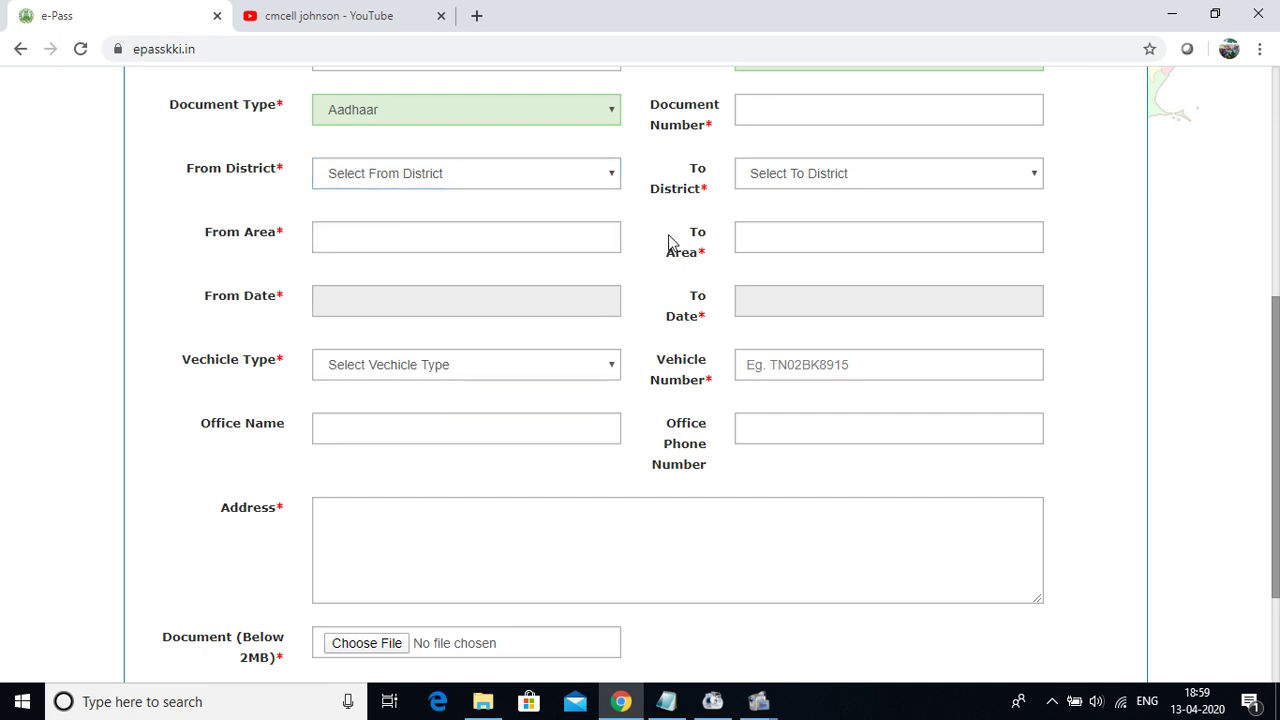
pyautogui.click(852, 178)
pyautogui.scroll(-5, 842, 224)
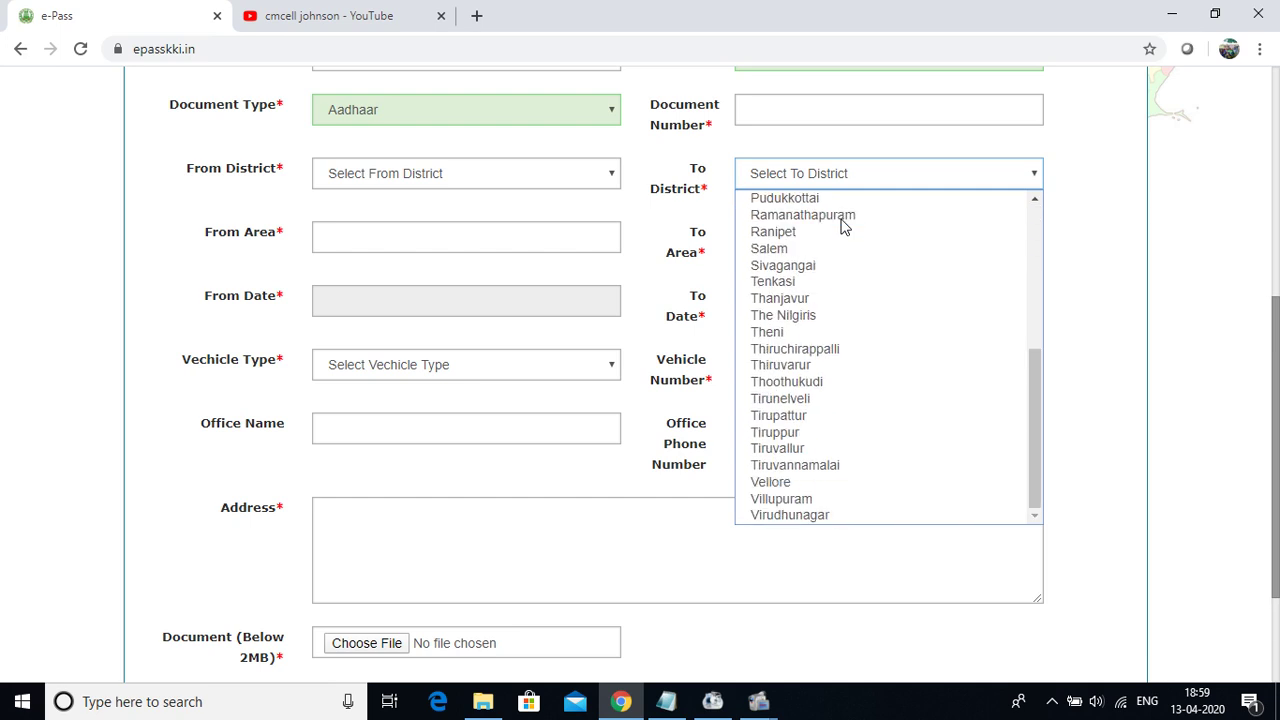
pyautogui.scroll(5, 842, 224)
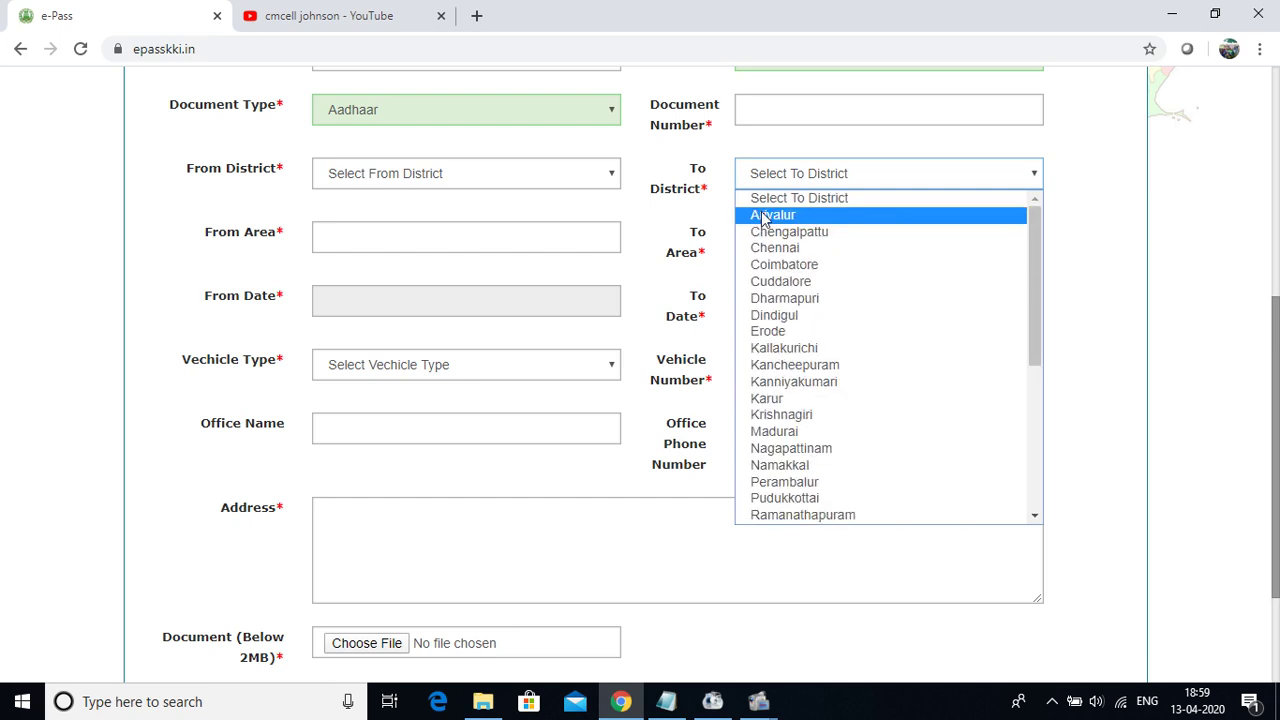
pyautogui.click(540, 177)
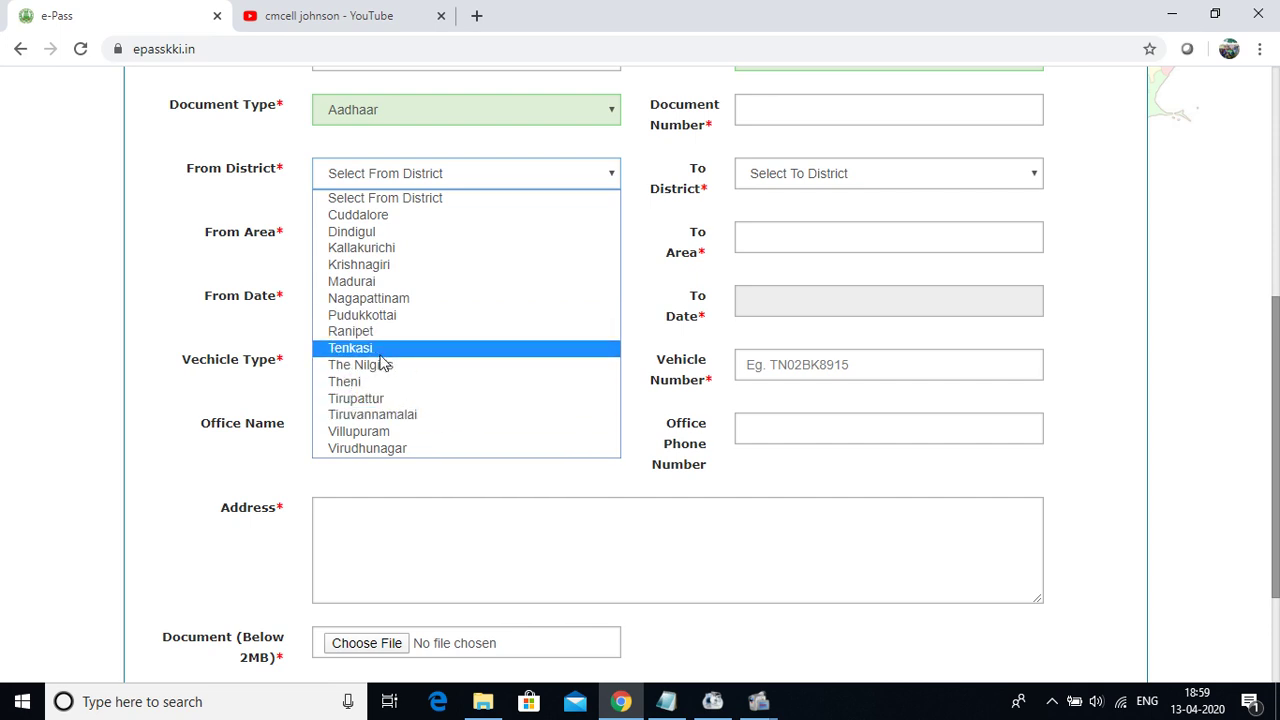
pyautogui.scroll(1, 375, 268)
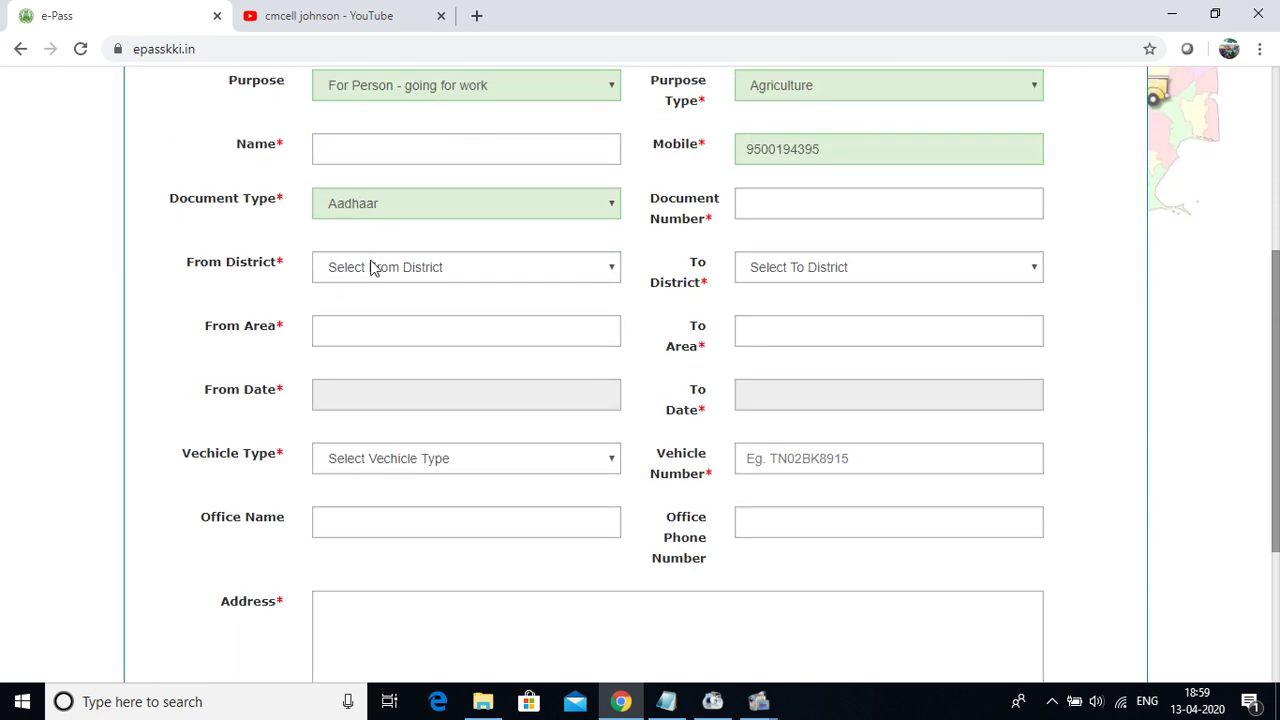
pyautogui.scroll(-1, 368, 320)
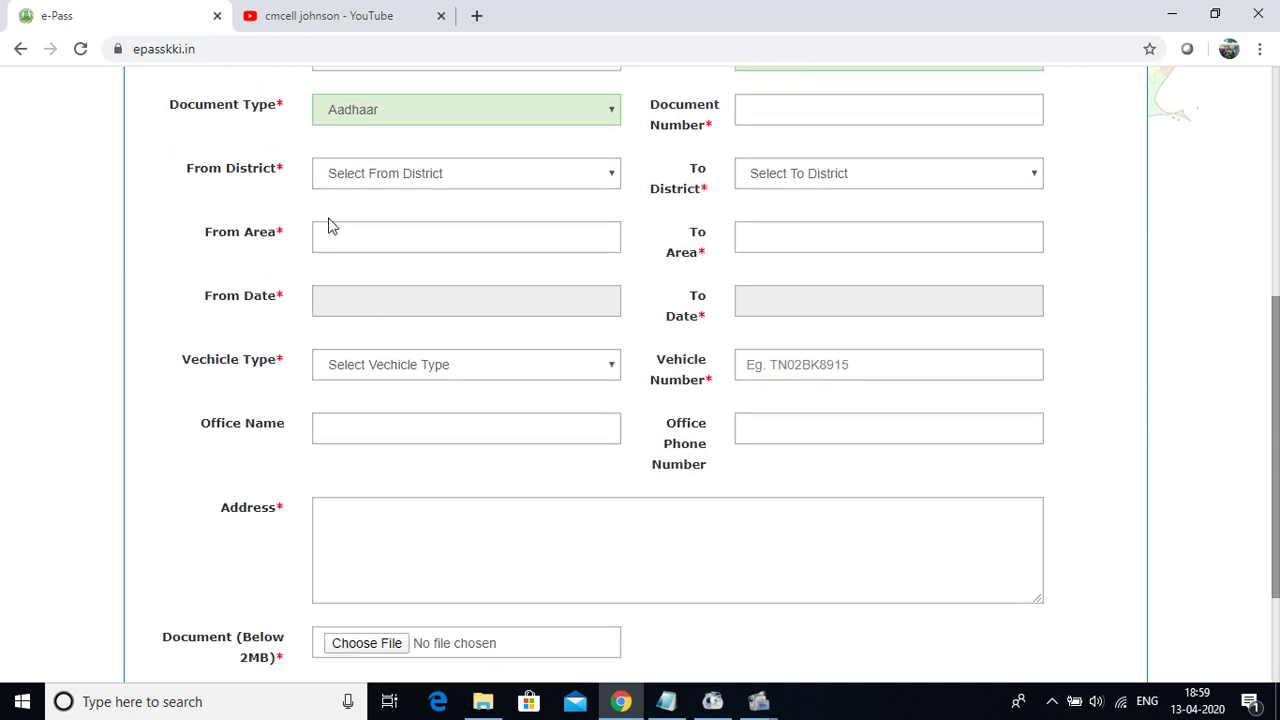
pyautogui.click(377, 240)
pyautogui.click(673, 220)
pyautogui.click(381, 240)
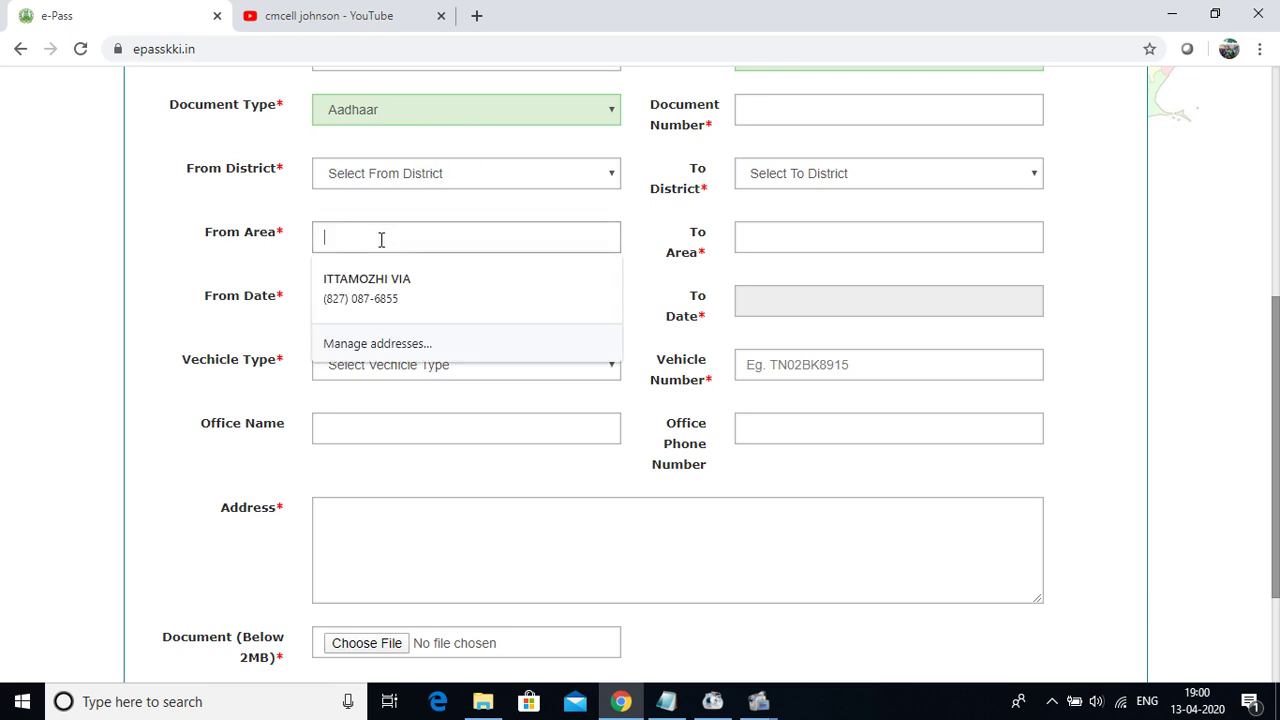
pyautogui.click(766, 239)
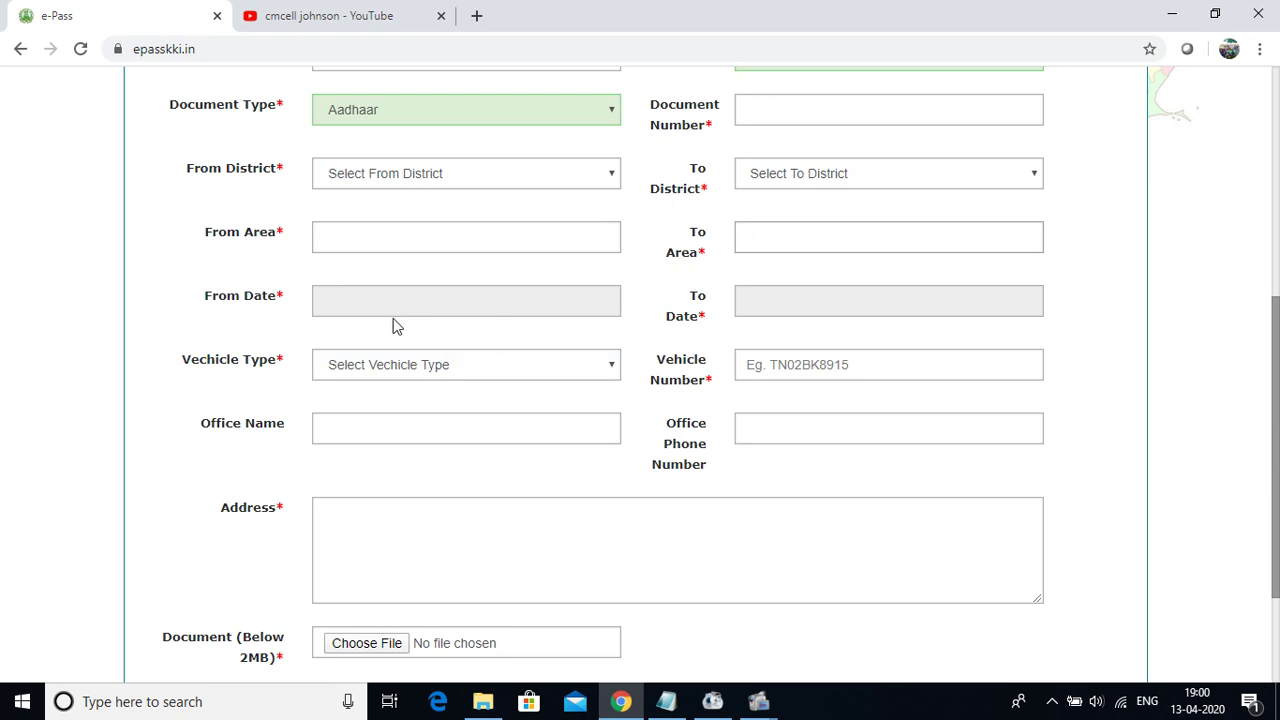
# Set From Date to 13-04-2020 and To Date to 14-04-2020 using the calendars.
pyautogui.click(371, 297)
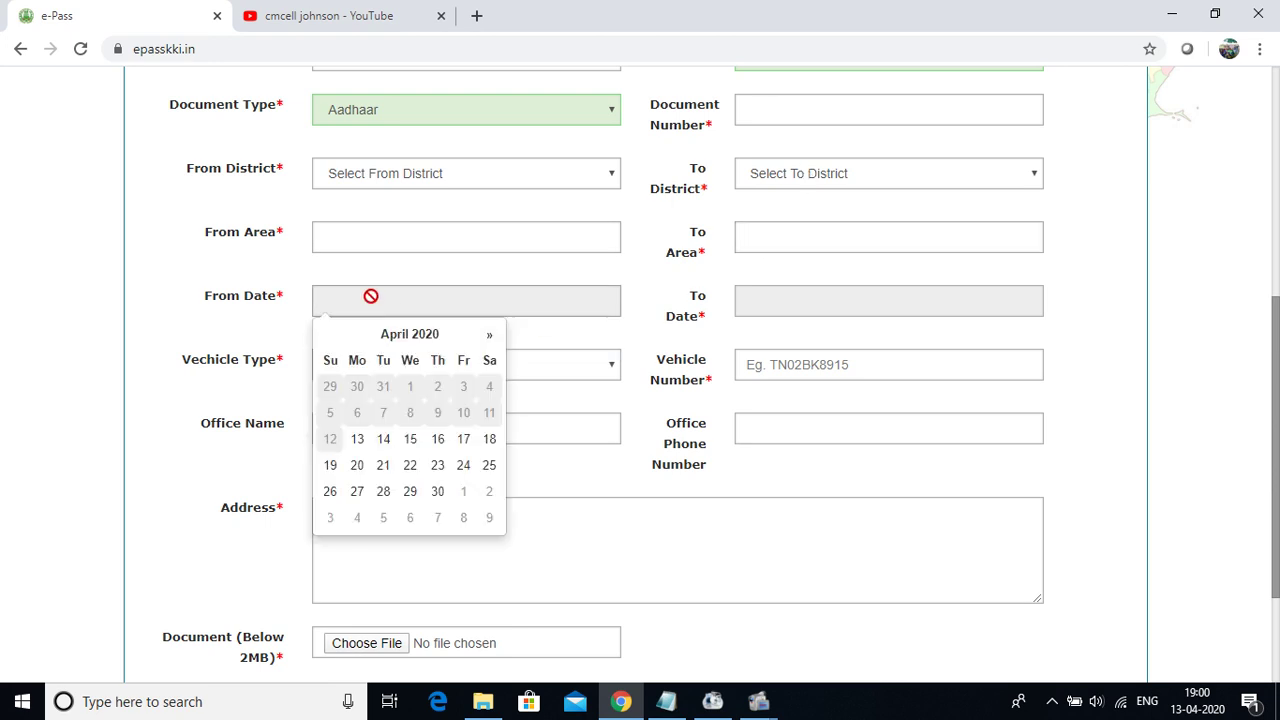
pyautogui.click(357, 439)
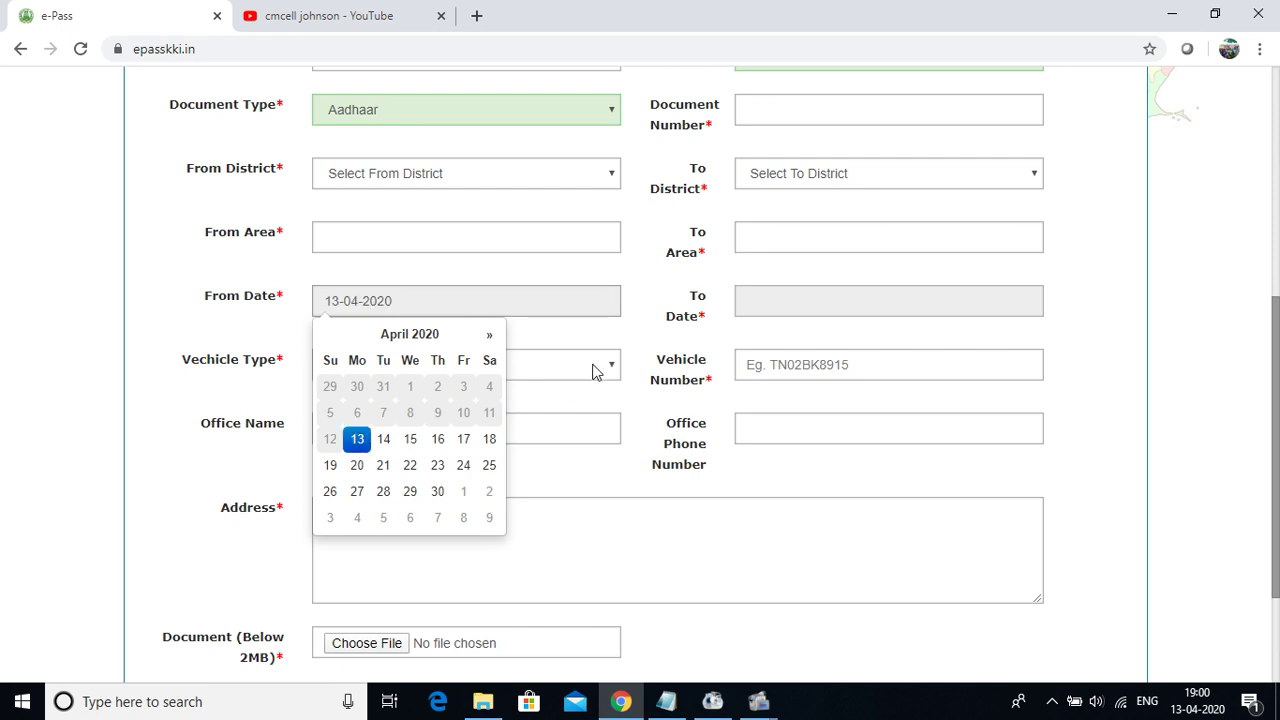
pyautogui.click(780, 300)
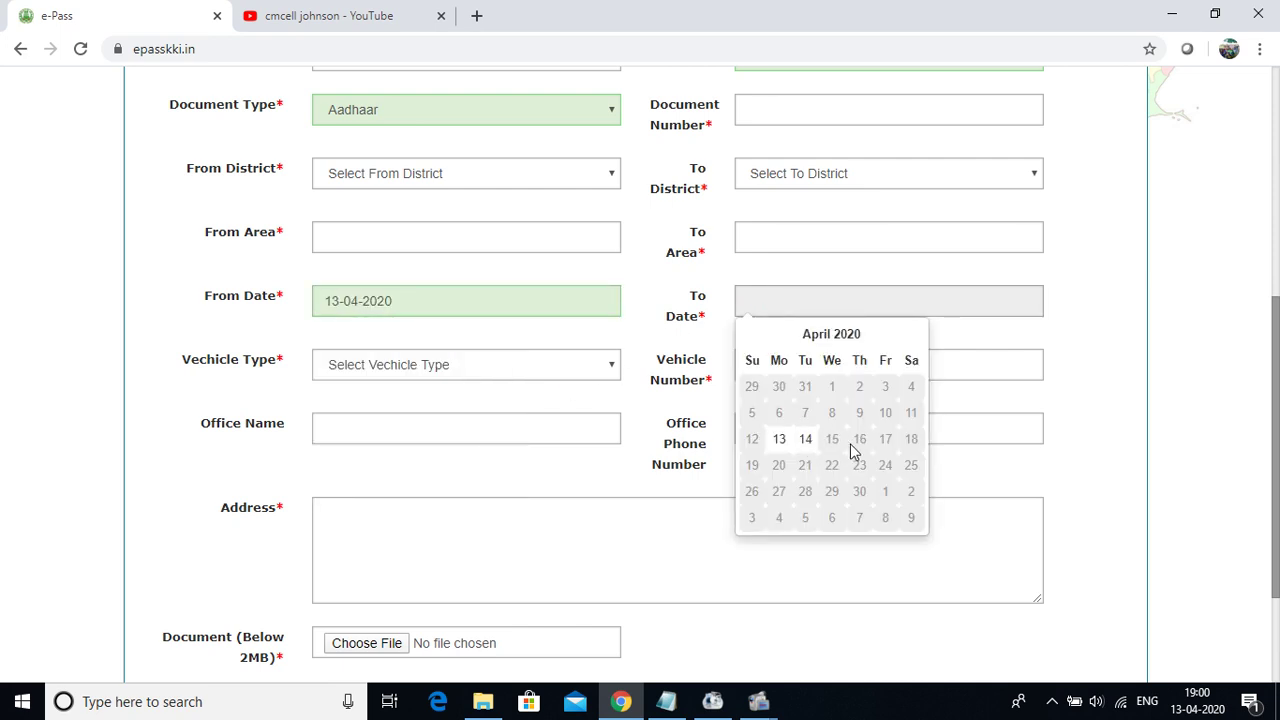
pyautogui.click(470, 305)
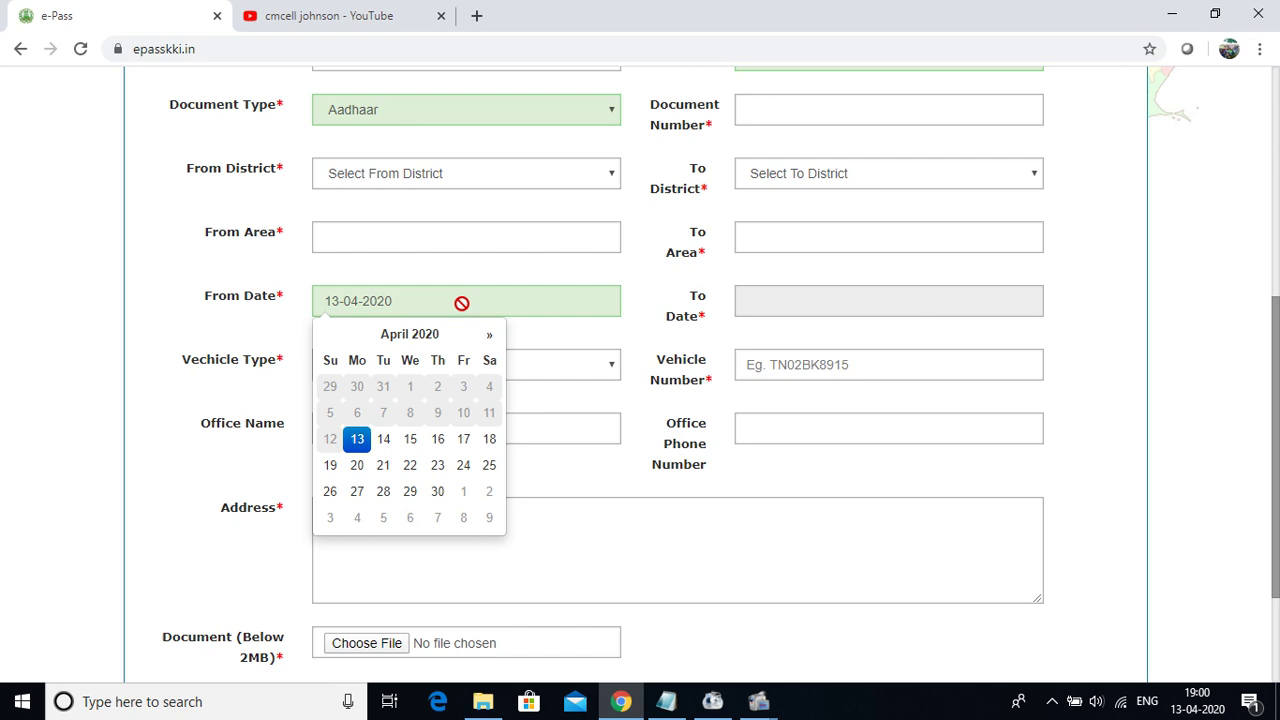
pyautogui.click(410, 439)
pyautogui.click(816, 294)
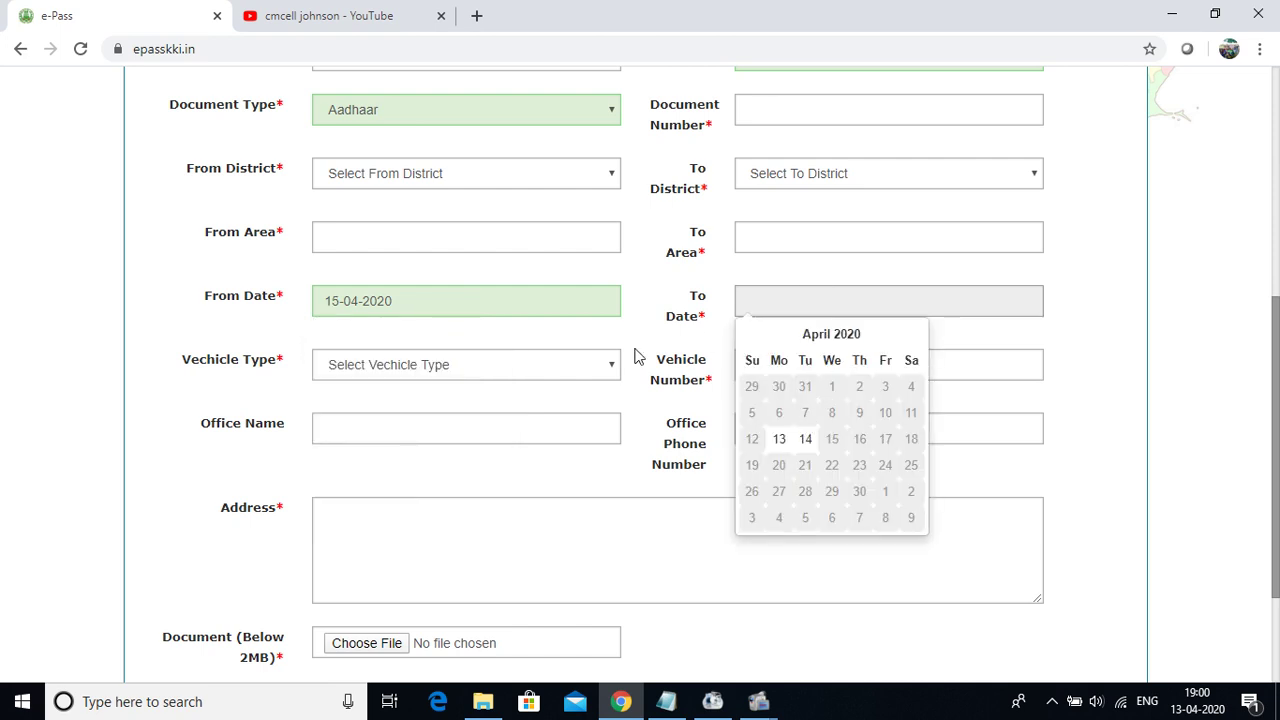
pyautogui.click(437, 302)
pyautogui.click(362, 450)
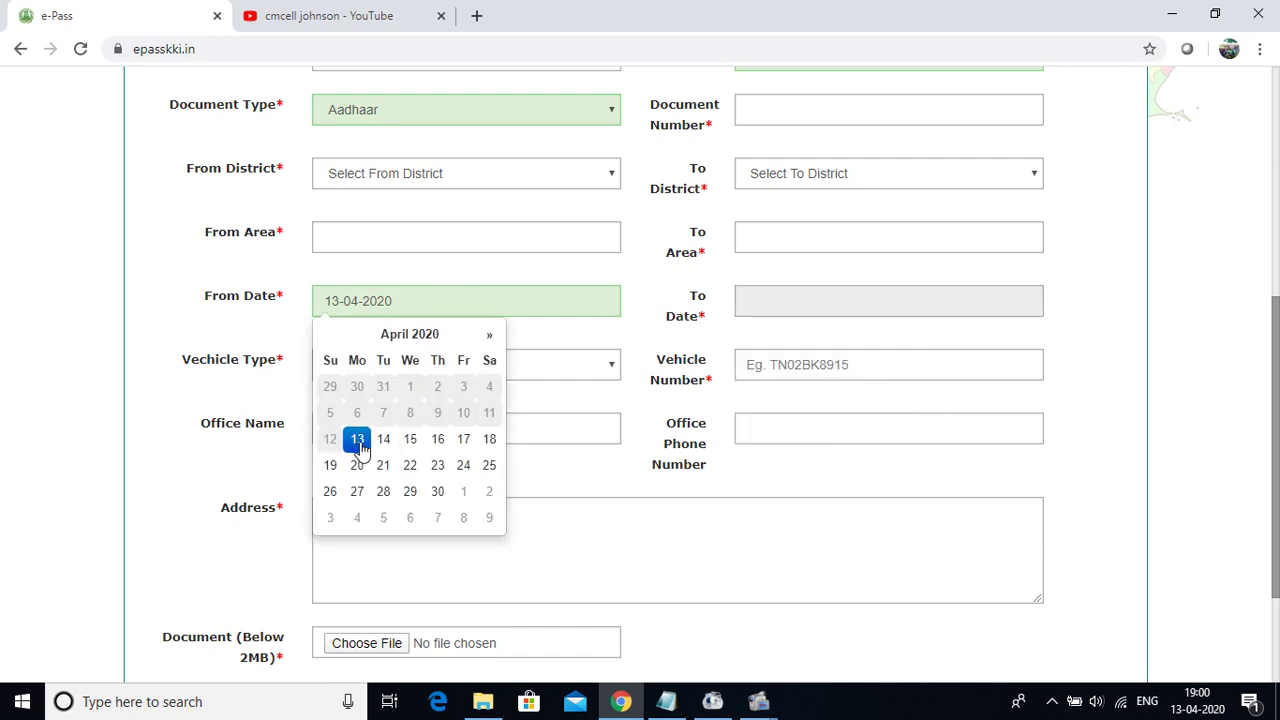
pyautogui.click(766, 301)
pyautogui.click(805, 450)
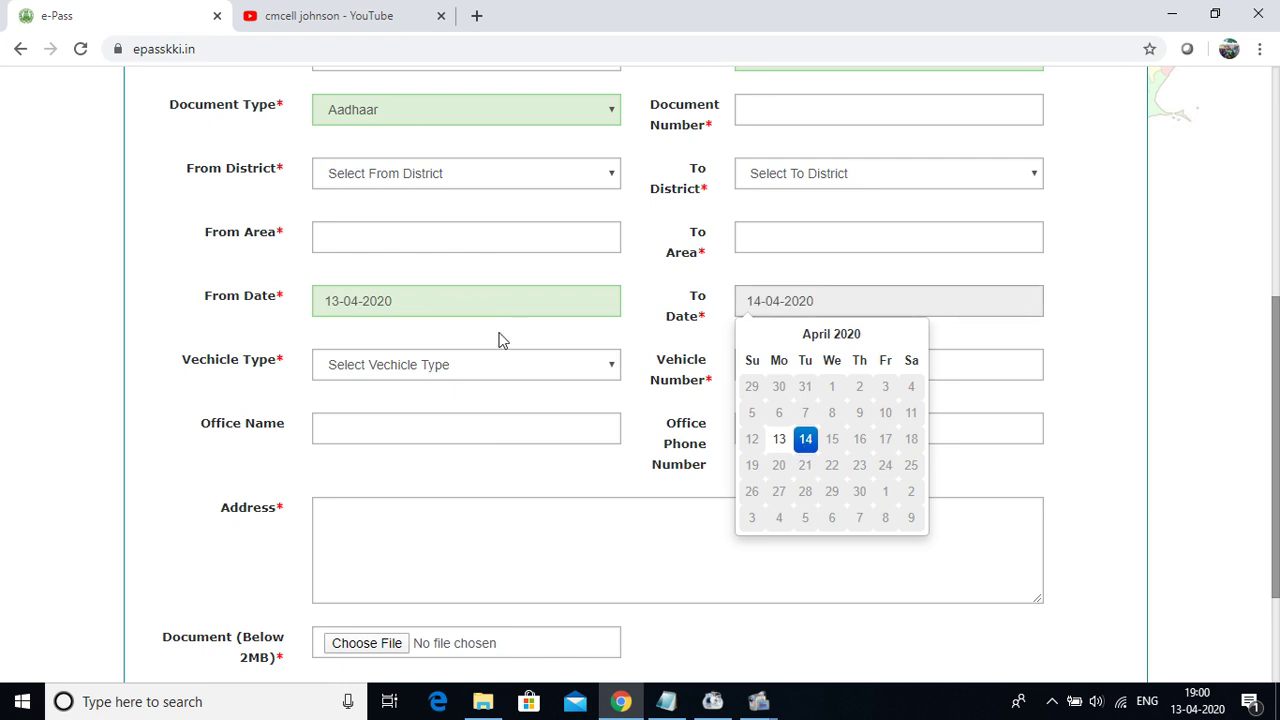
pyautogui.click(476, 364)
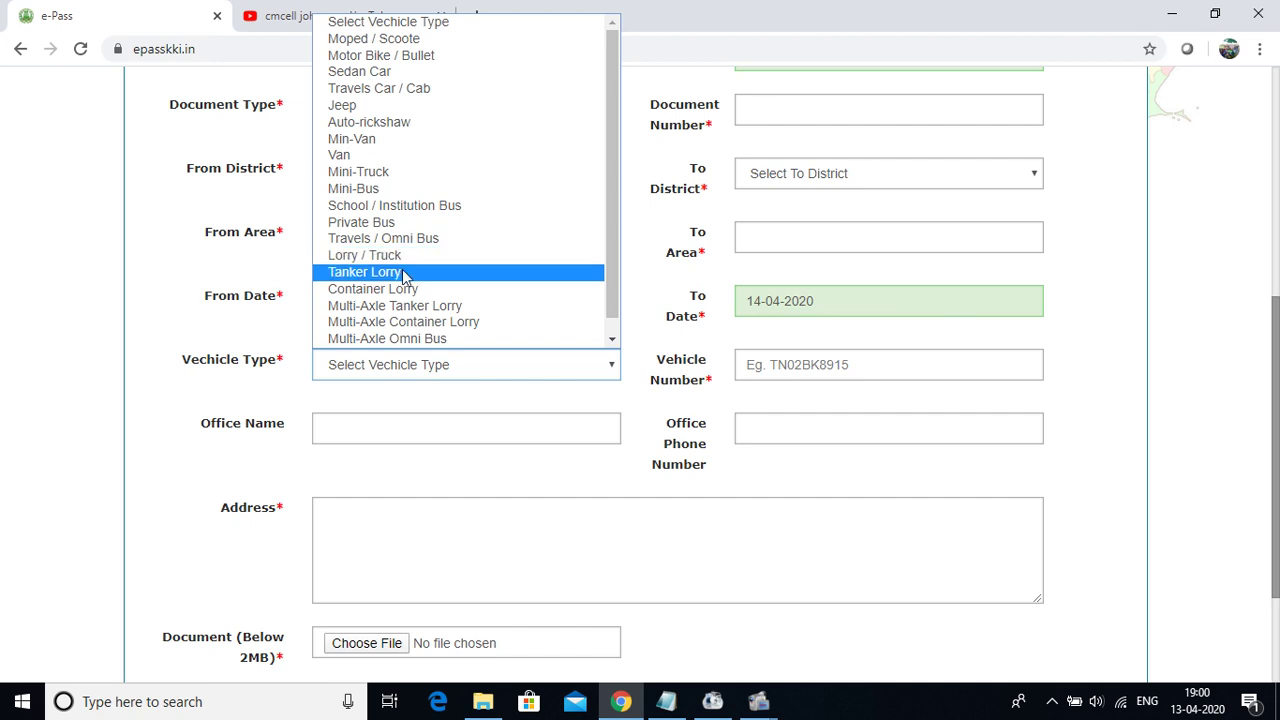
pyautogui.scroll(-1, 447, 325)
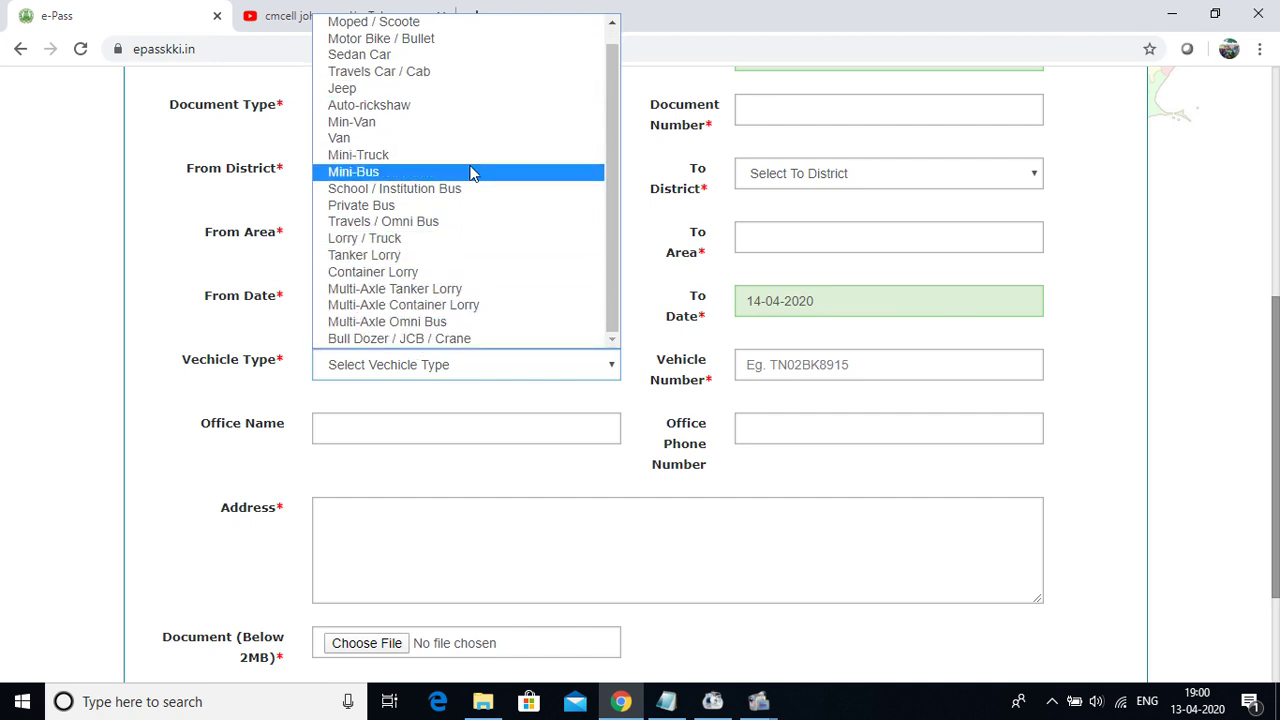
pyautogui.click(446, 258)
pyautogui.scroll(-1, 714, 407)
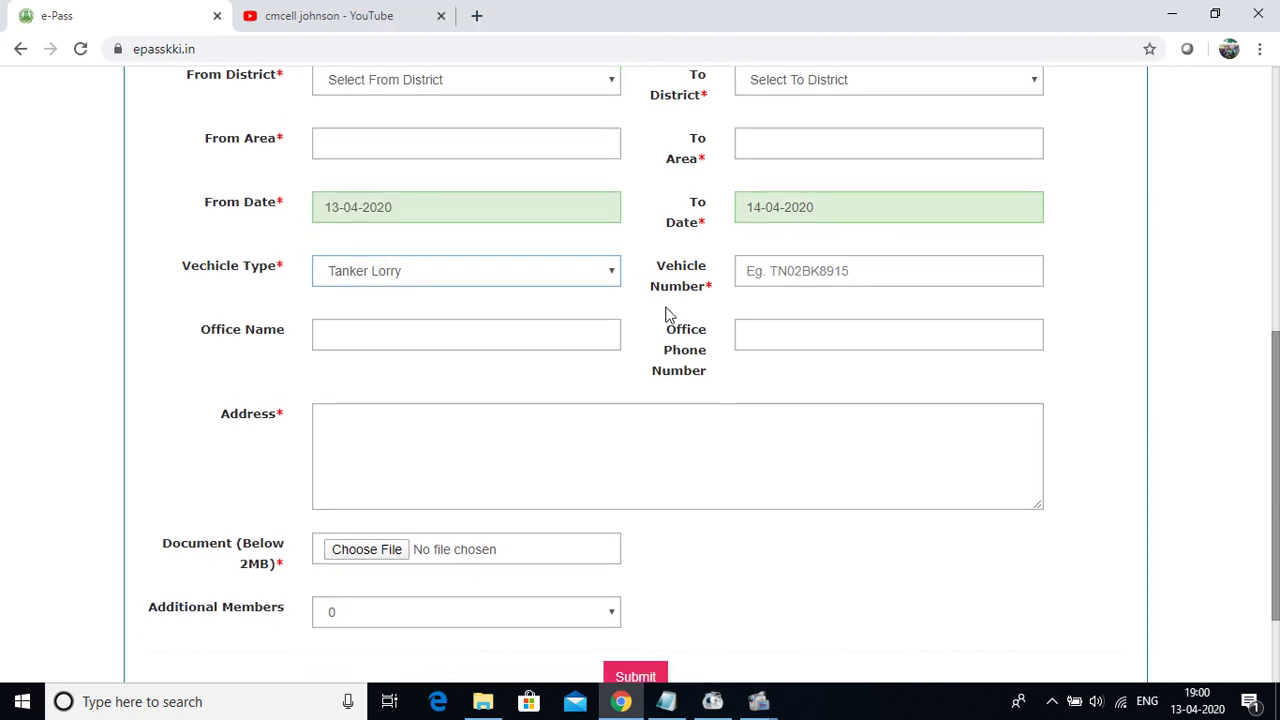
pyautogui.click(838, 270)
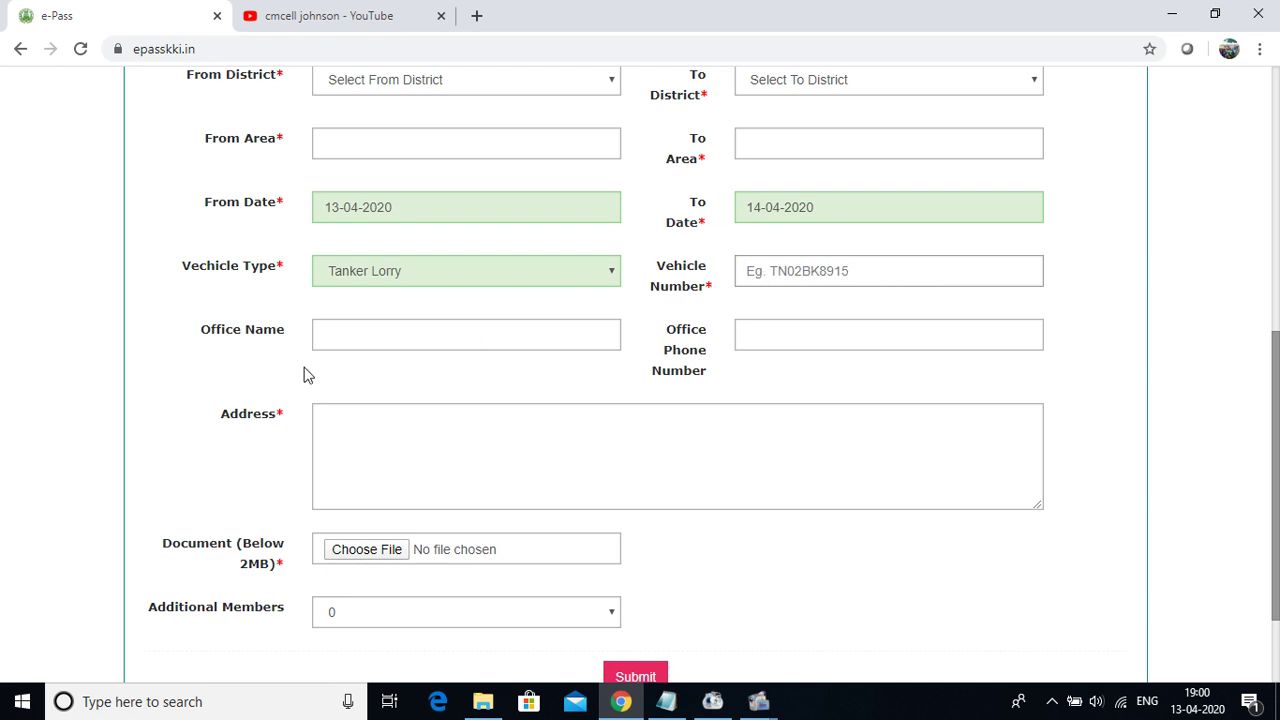
pyautogui.click(410, 336)
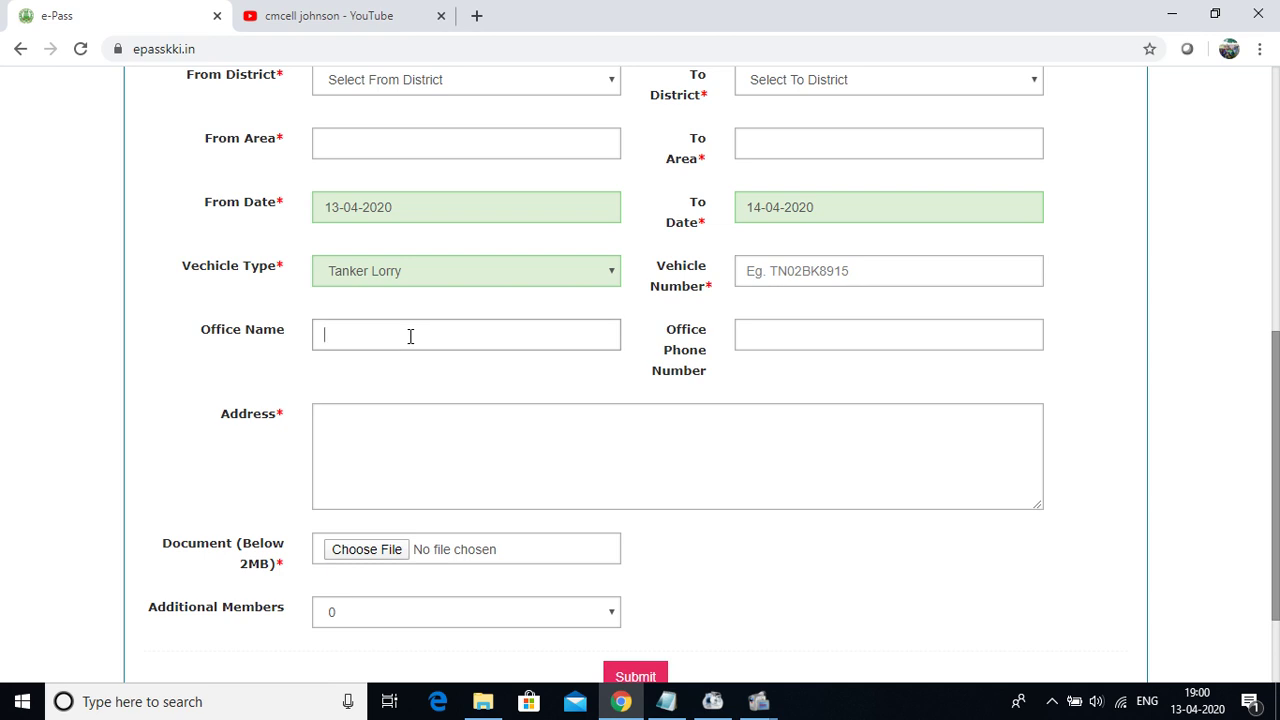
pyautogui.click(803, 334)
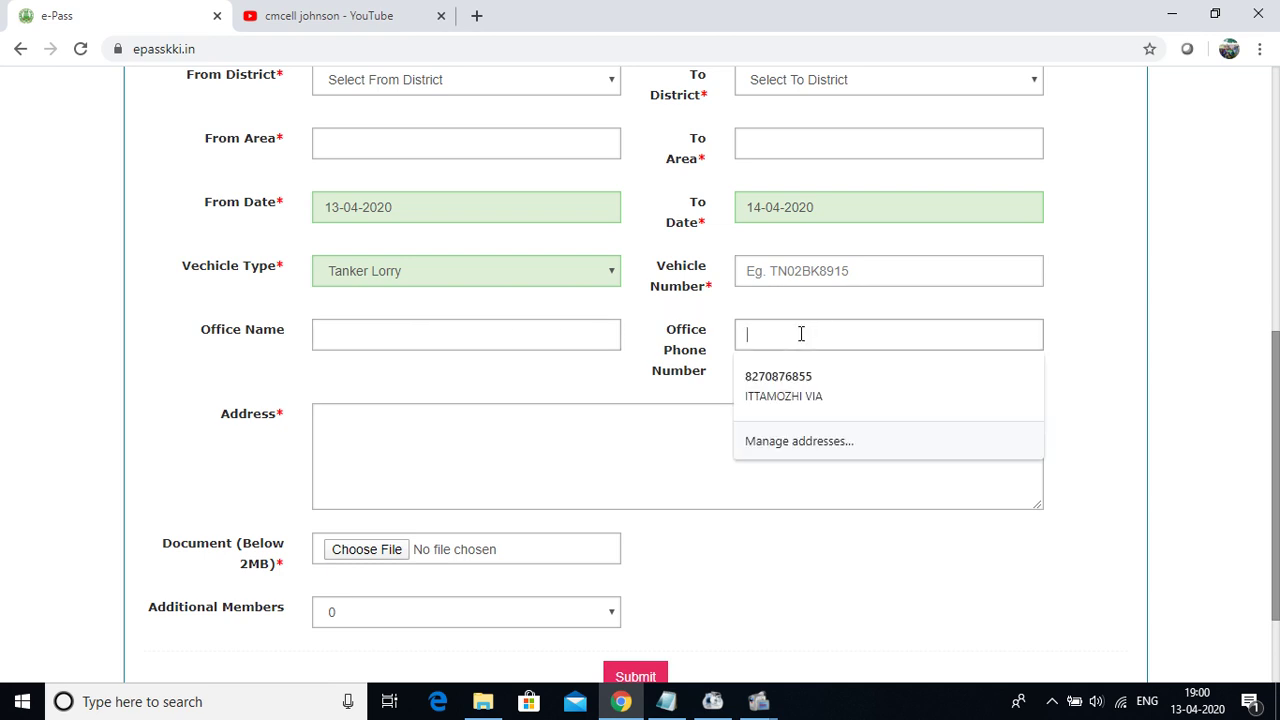
pyautogui.click(669, 366)
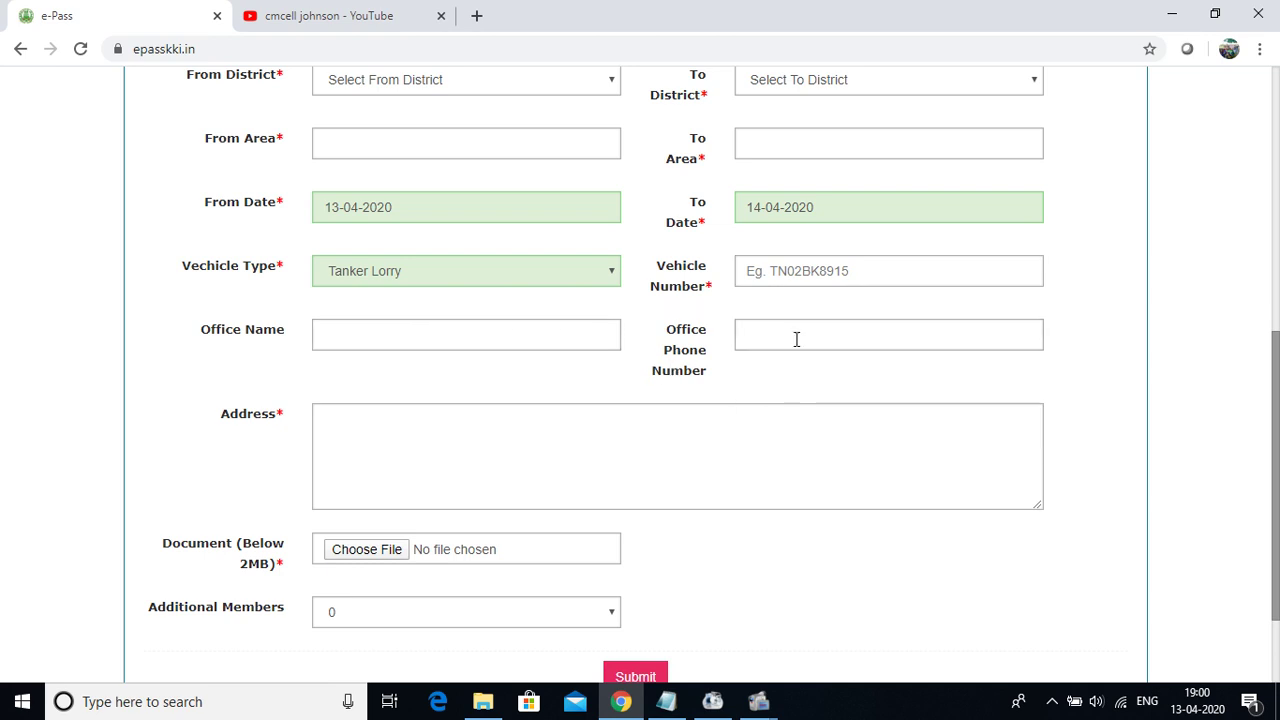
pyautogui.click(423, 459)
pyautogui.scroll(-2, 374, 417)
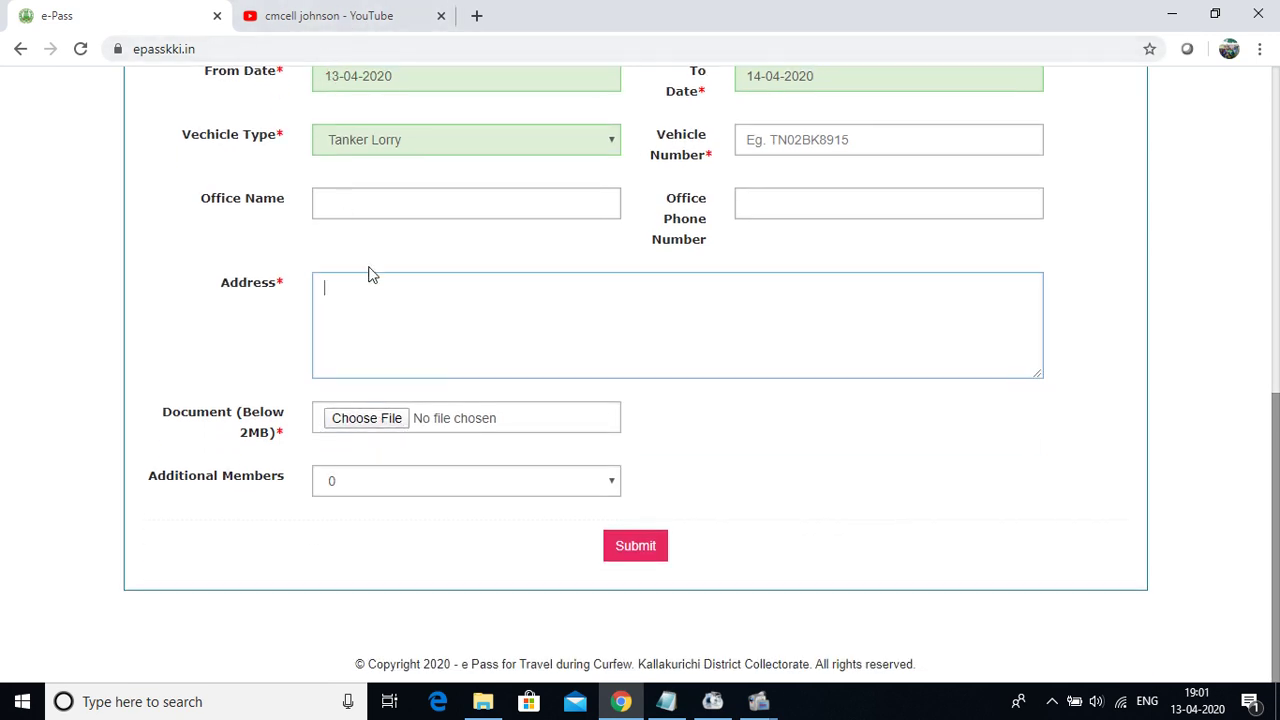
# Dismiss the file picker without choosing a document and set Additional Members to 3.
pyautogui.click(367, 421)
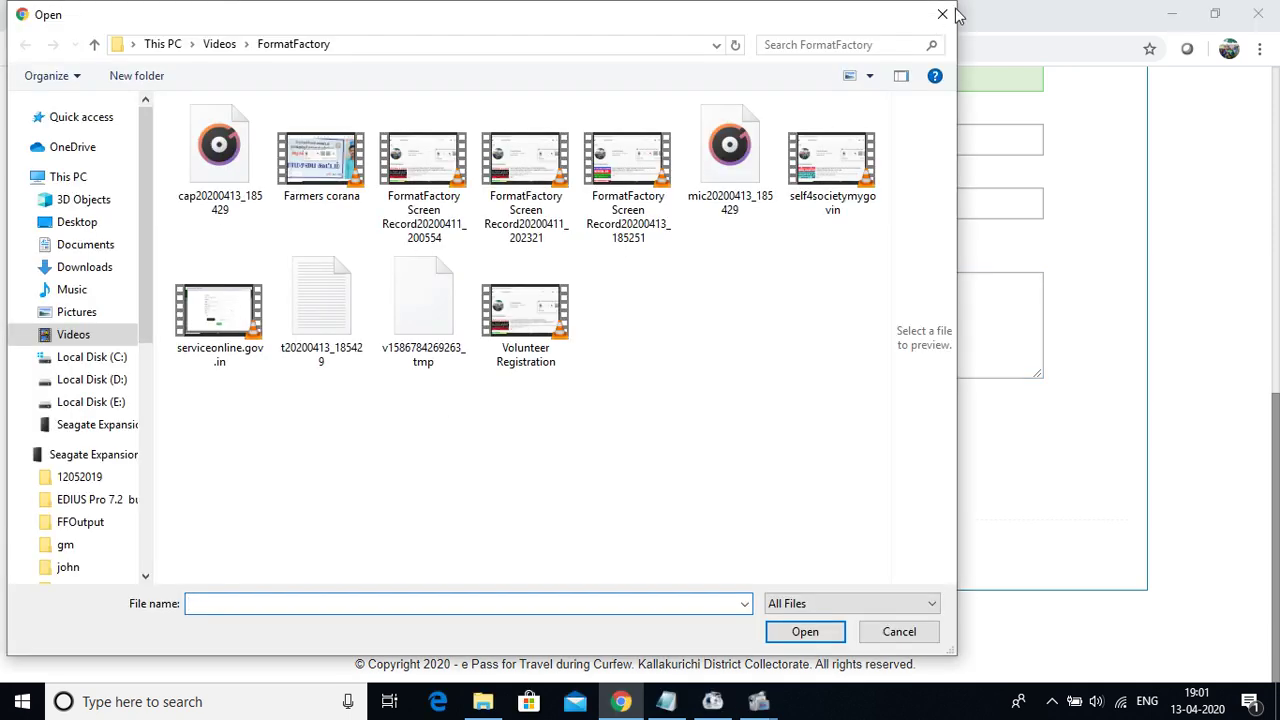
pyautogui.click(942, 14)
pyautogui.click(505, 478)
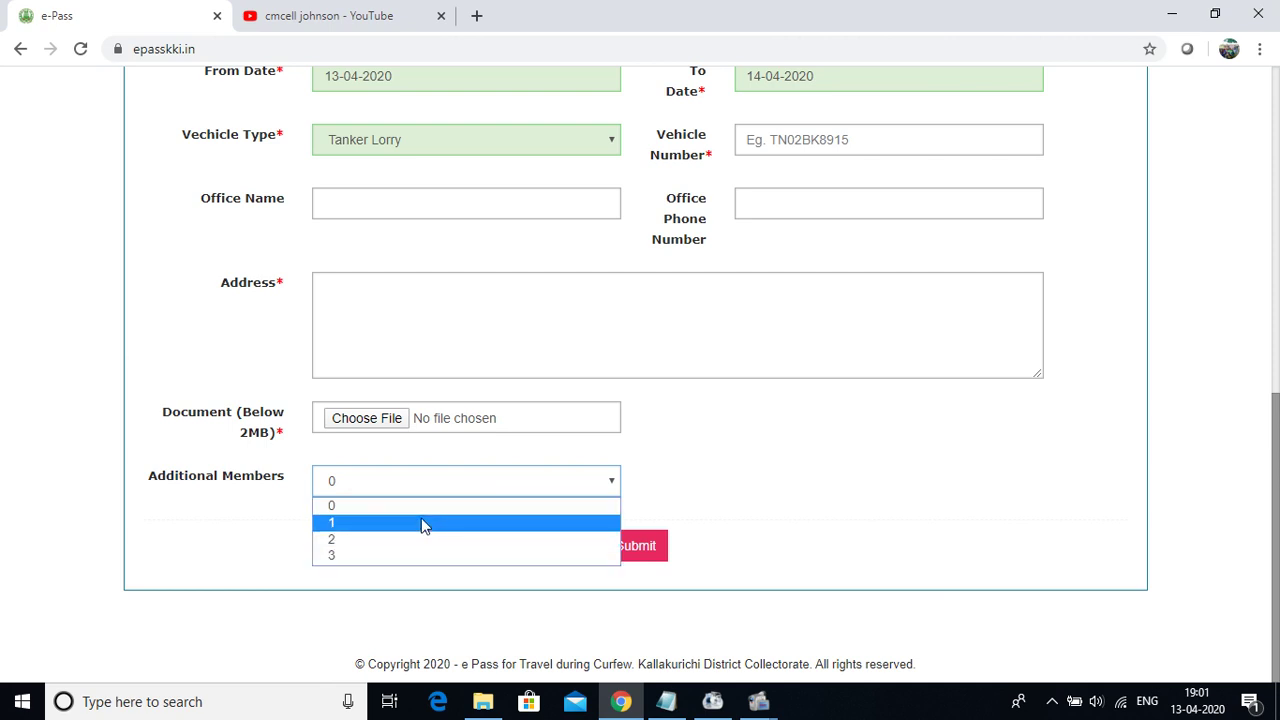
pyautogui.click(403, 557)
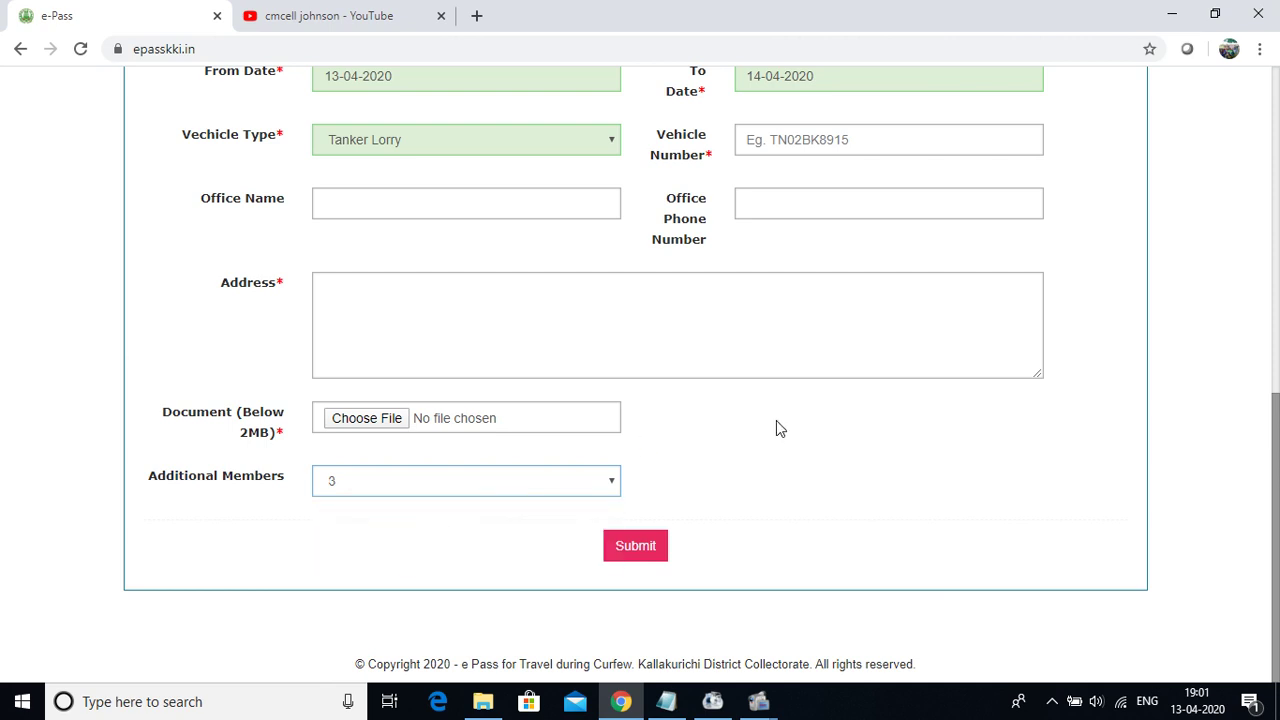
pyautogui.scroll(6, 776, 420)
# View the From and To District lists without choosing, then reveal the three member rows.
pyautogui.scroll(1, 776, 420)
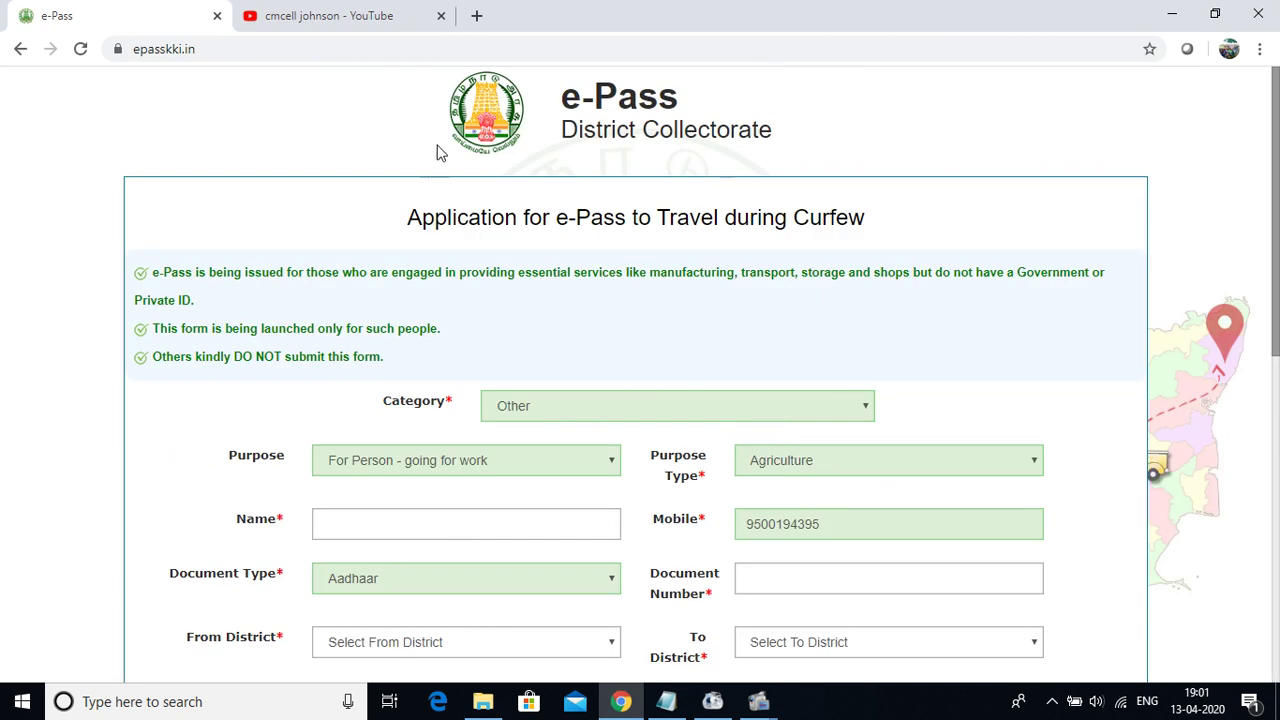
pyautogui.scroll(-4, 540, 389)
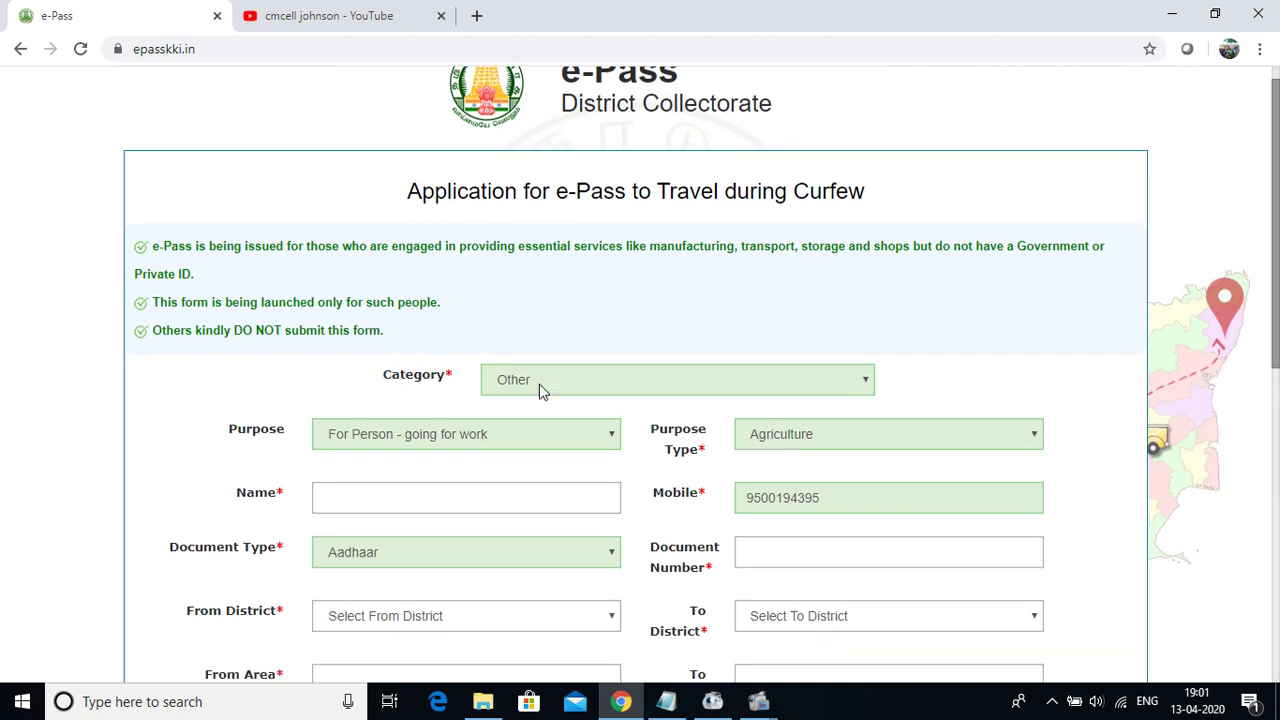
pyautogui.click(437, 262)
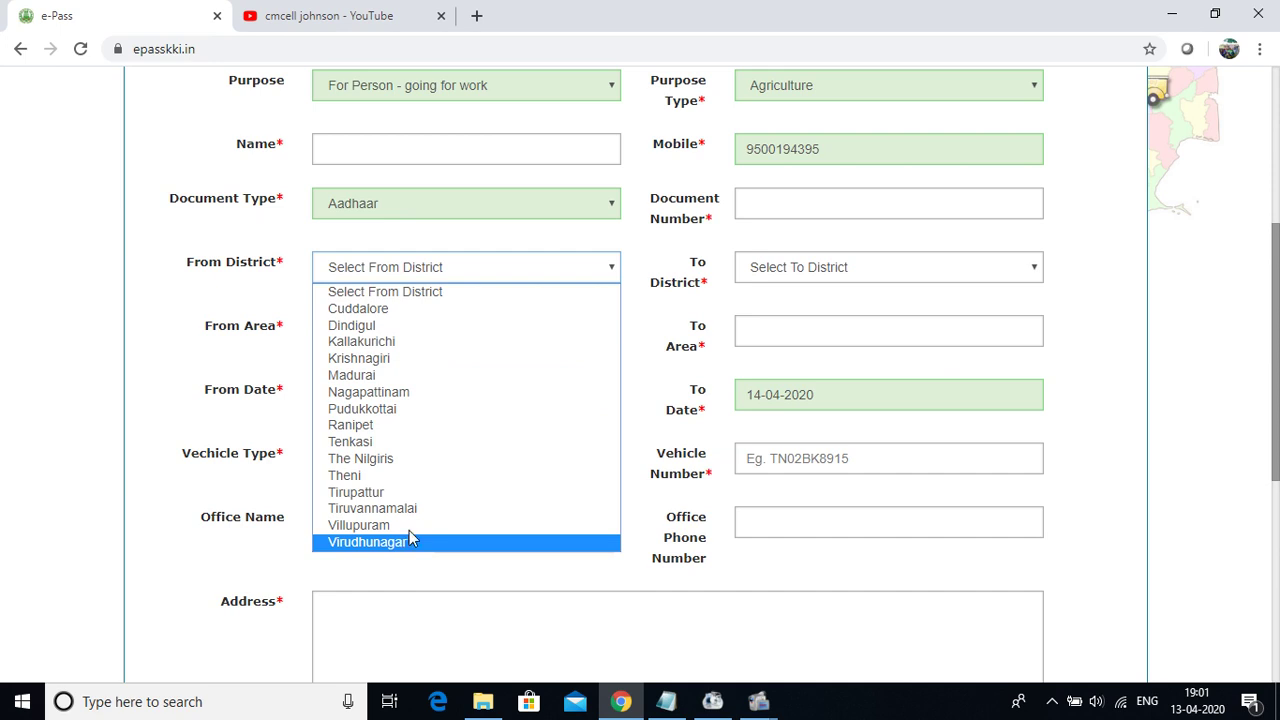
pyautogui.click(798, 268)
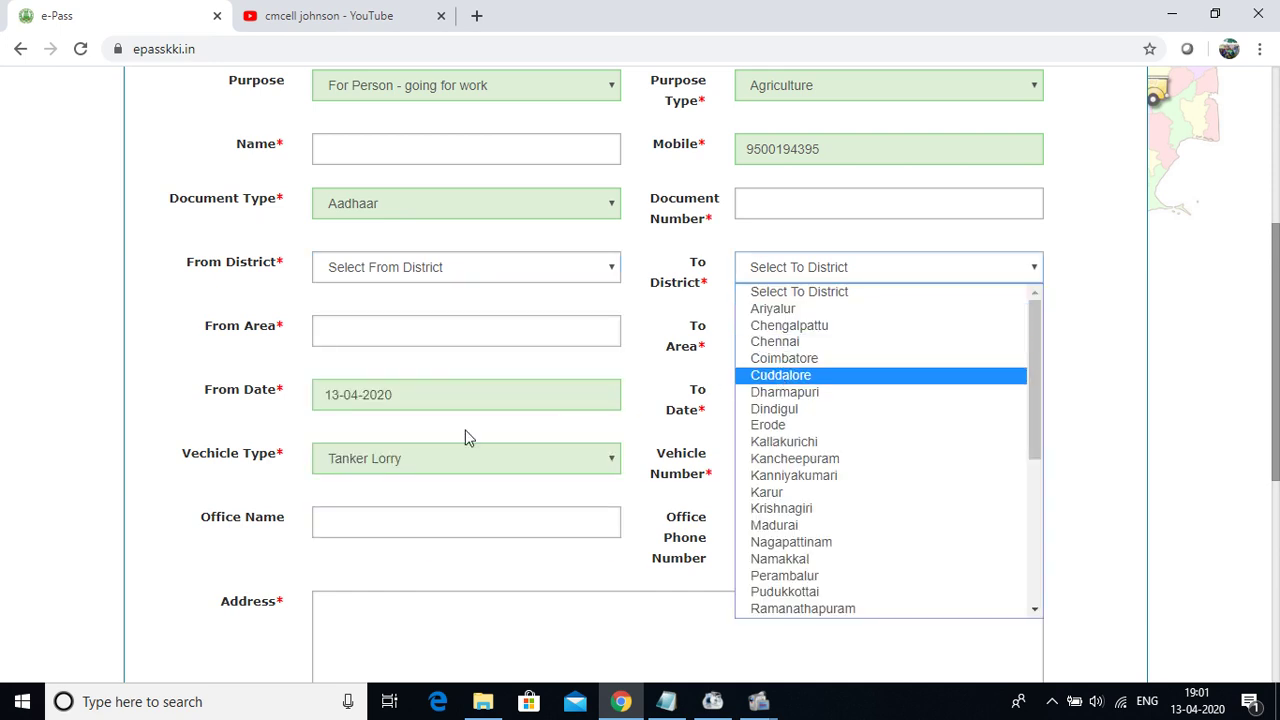
pyautogui.scroll(-3, 520, 445)
pyautogui.scroll(-2, 451, 421)
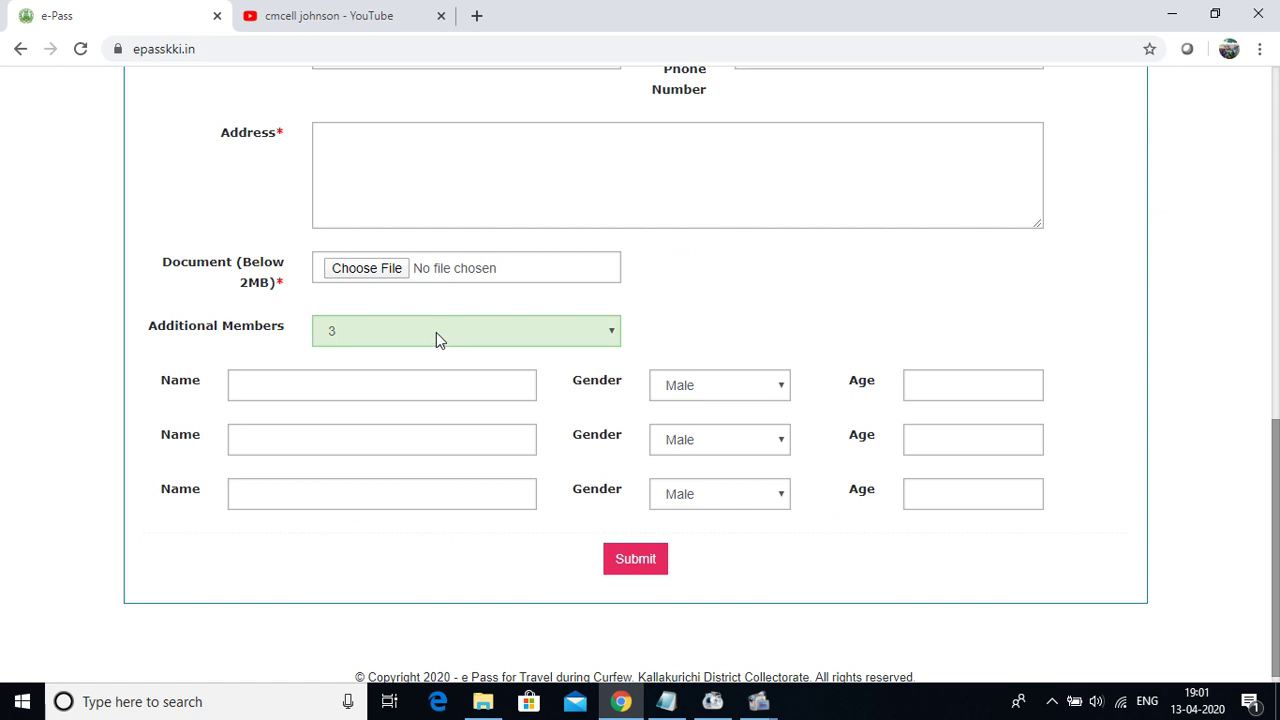
# Keep Male as the first member's gender and leave Additional Members at 3.
pyautogui.scroll(-1, 437, 337)
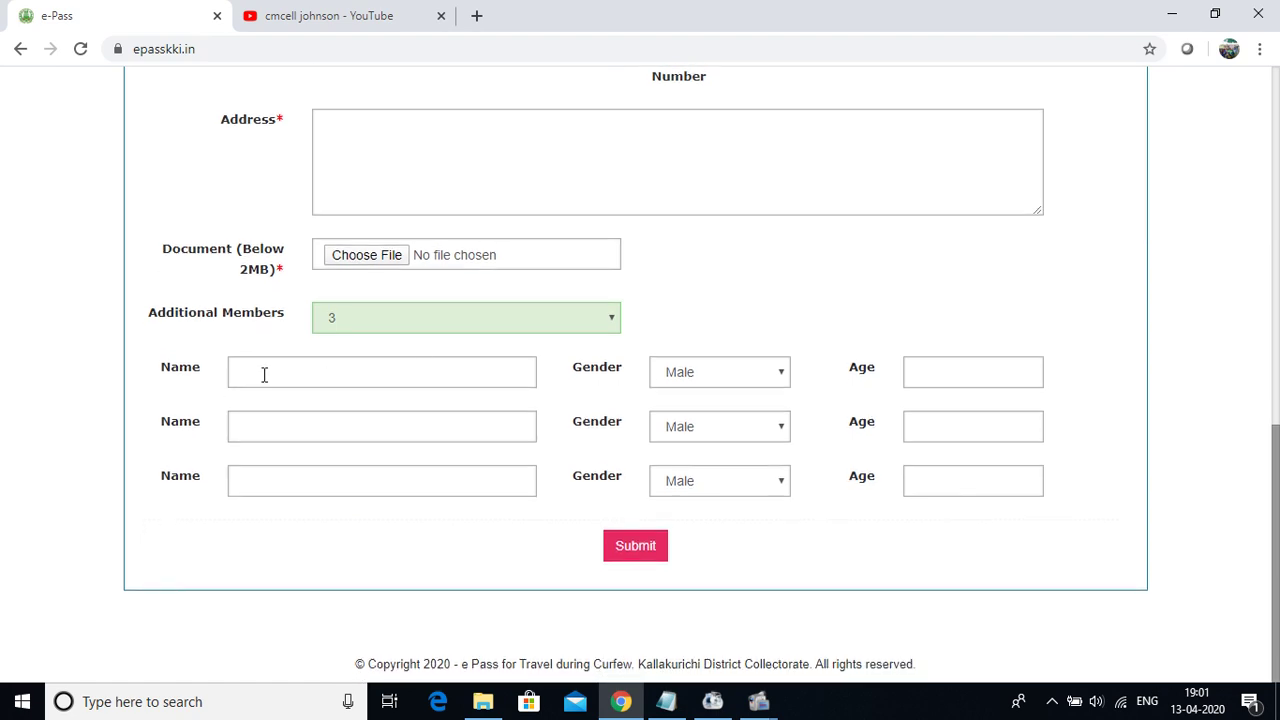
pyautogui.click(720, 370)
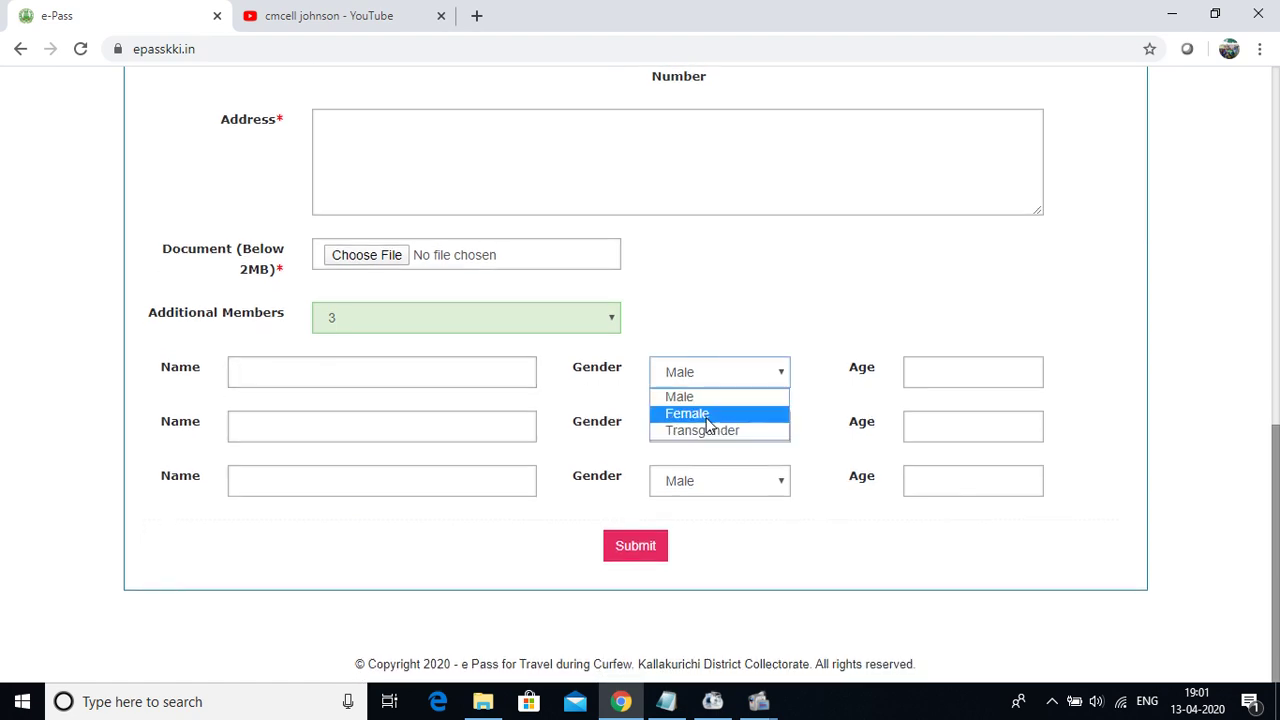
pyautogui.click(970, 372)
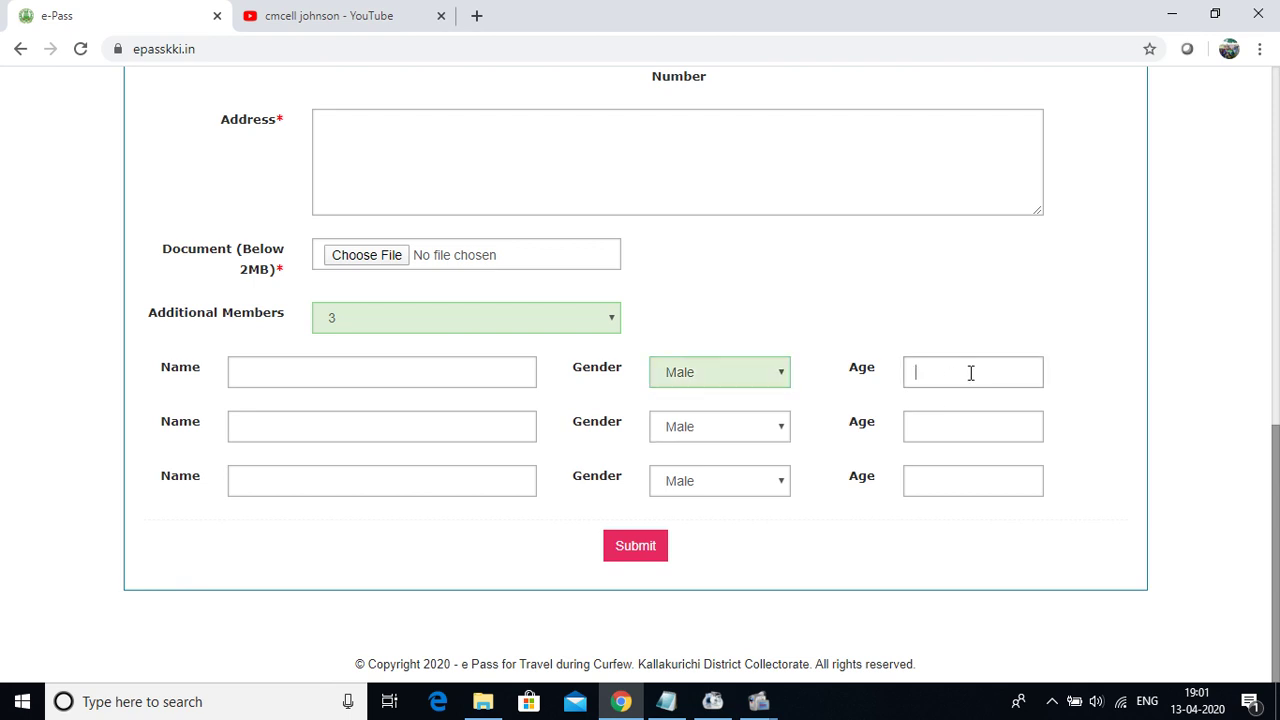
pyautogui.click(430, 322)
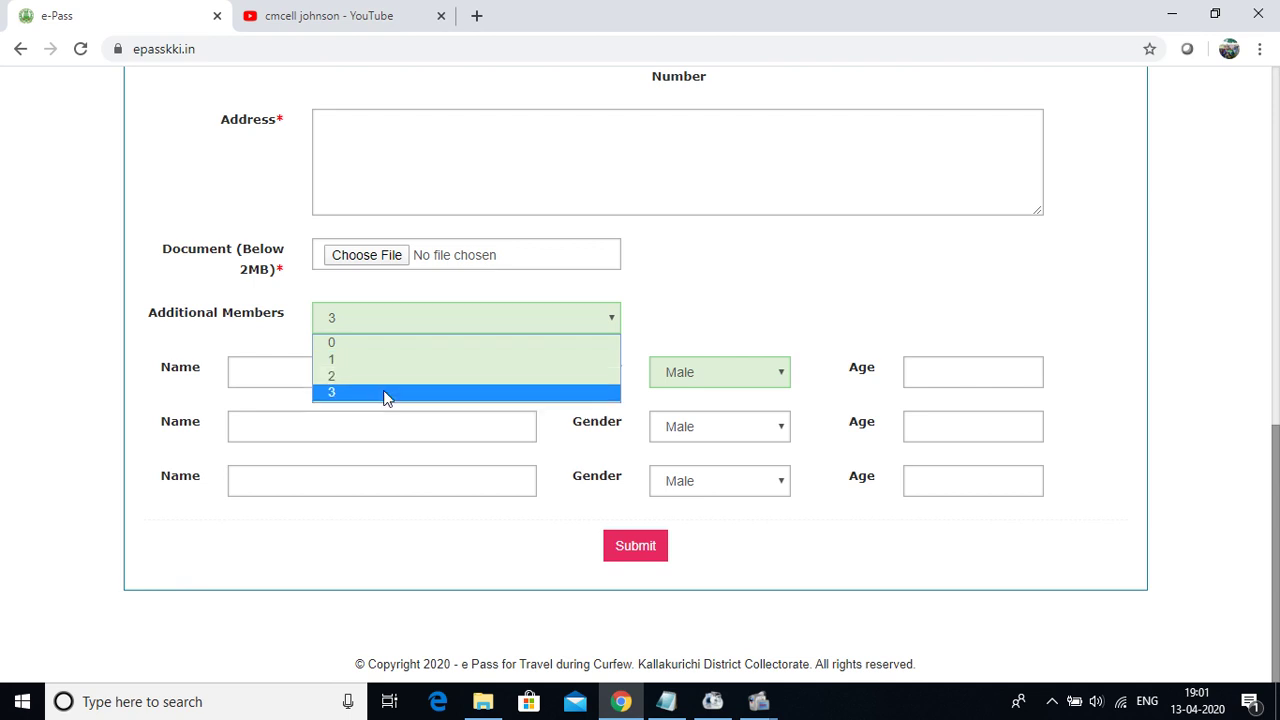
pyautogui.click(754, 283)
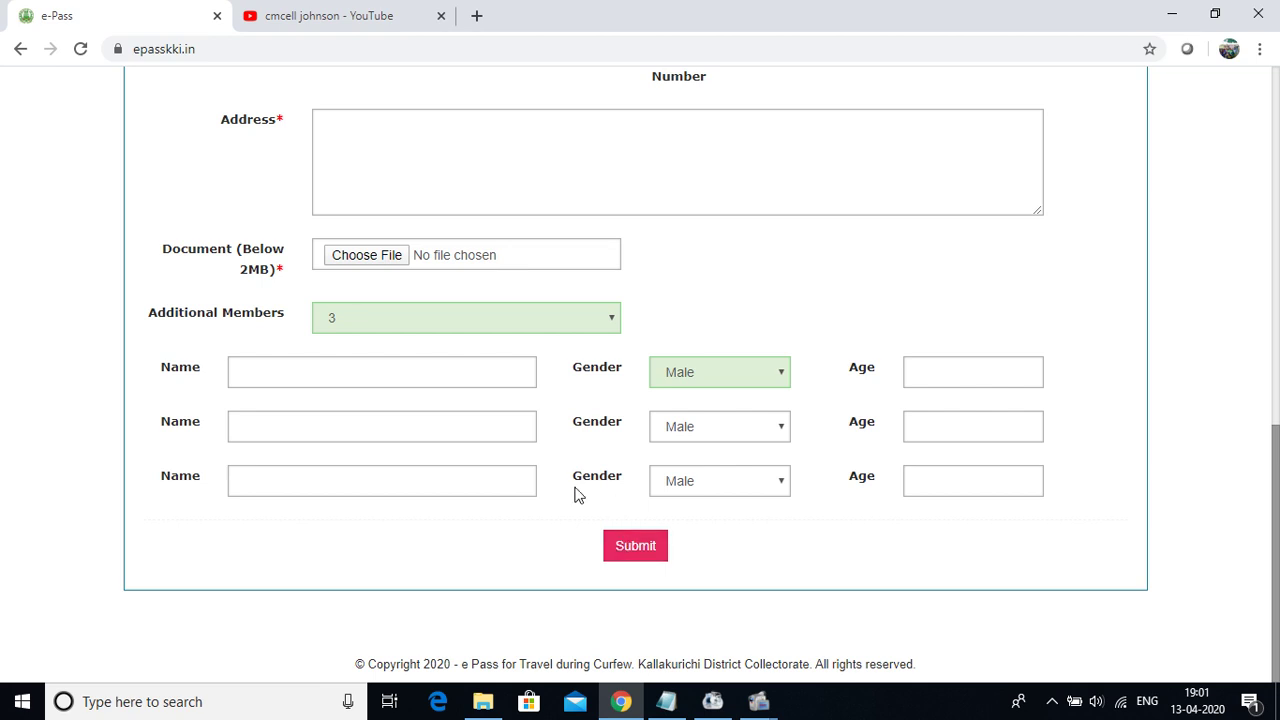
pyautogui.scroll(4, 440, 207)
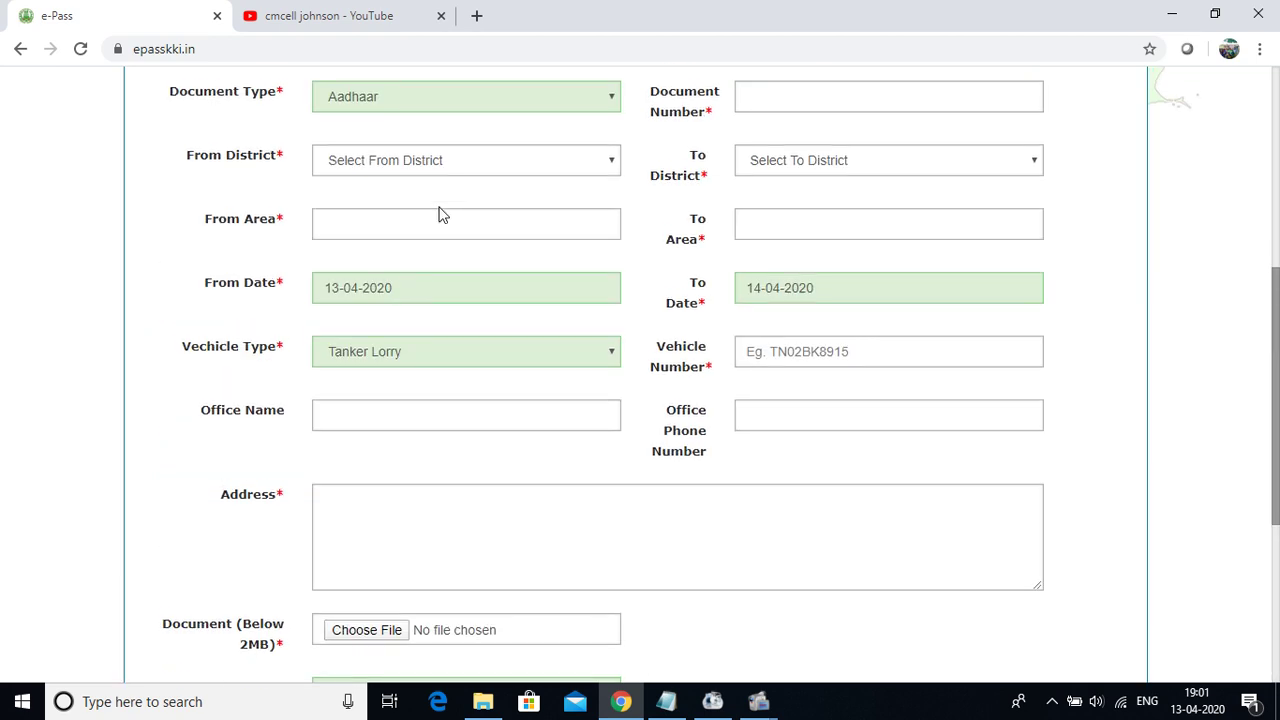
pyautogui.scroll(5, 383, 223)
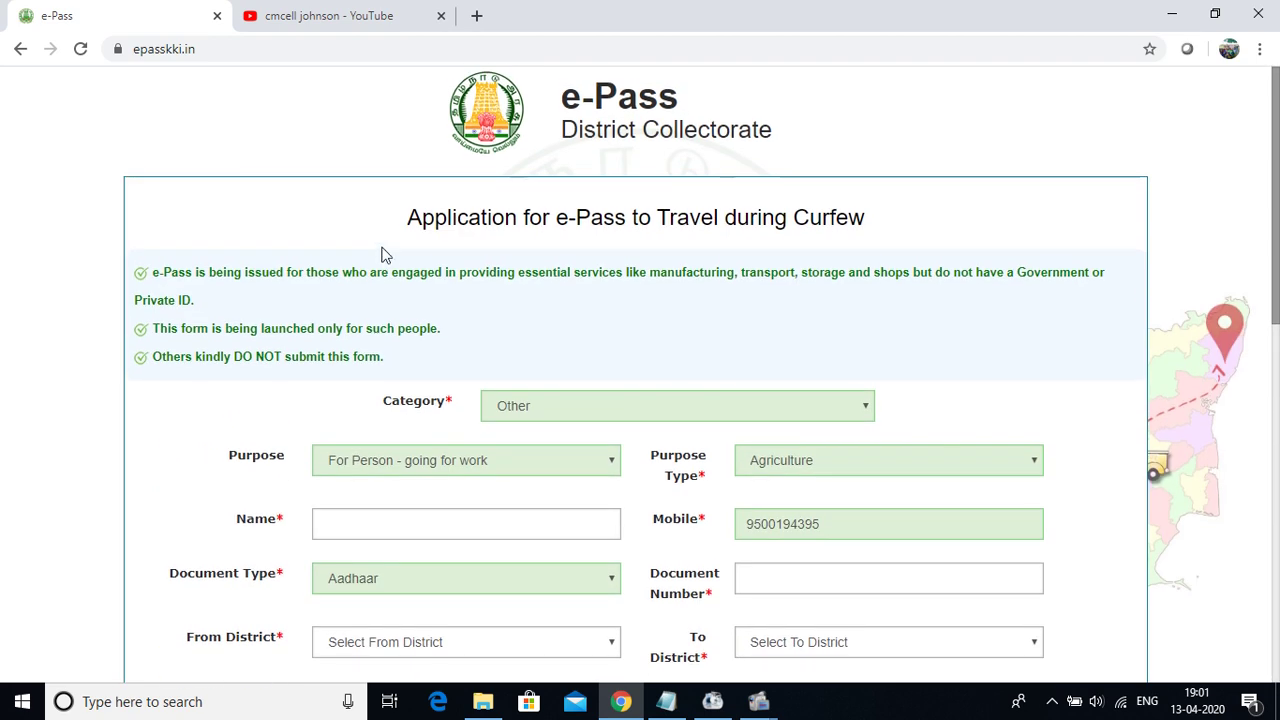
# Switch to the YouTube 'cmcell johnson' results tab and restore the Screen Record window.
pyautogui.hotkey('ctrl', 'Tab')
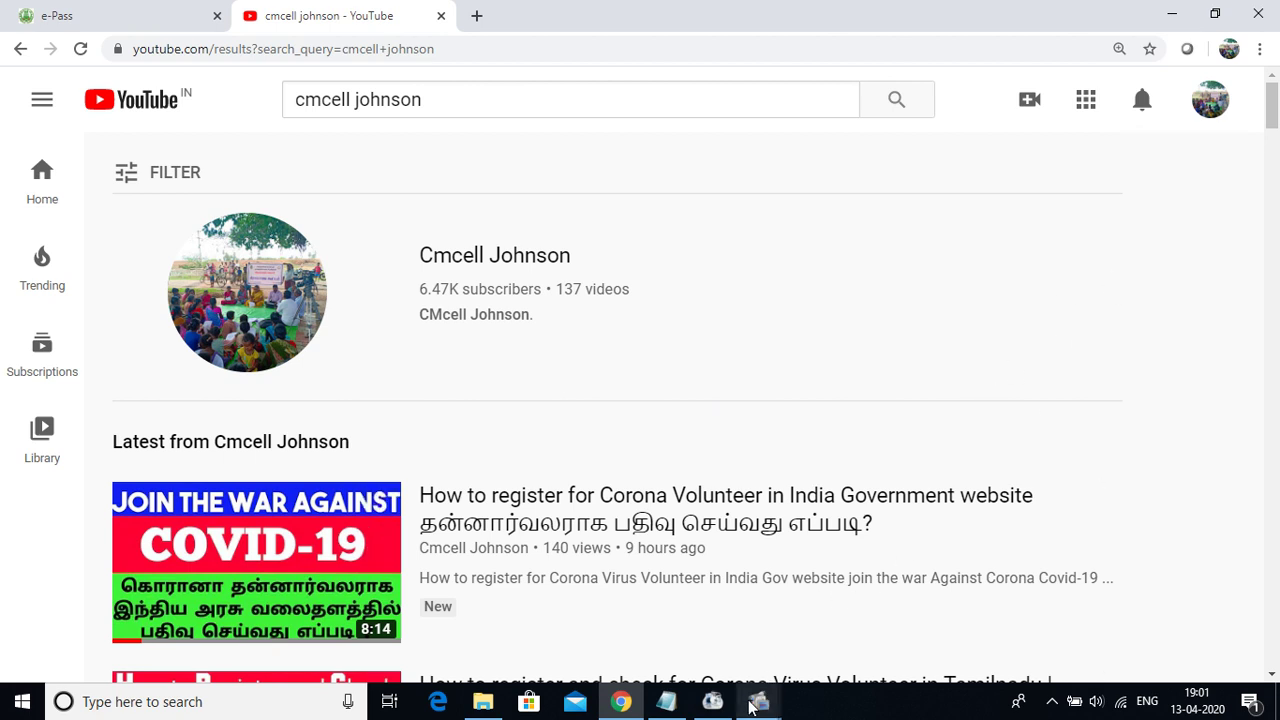
pyautogui.moveTo(752, 707)
pyautogui.click(738, 662)
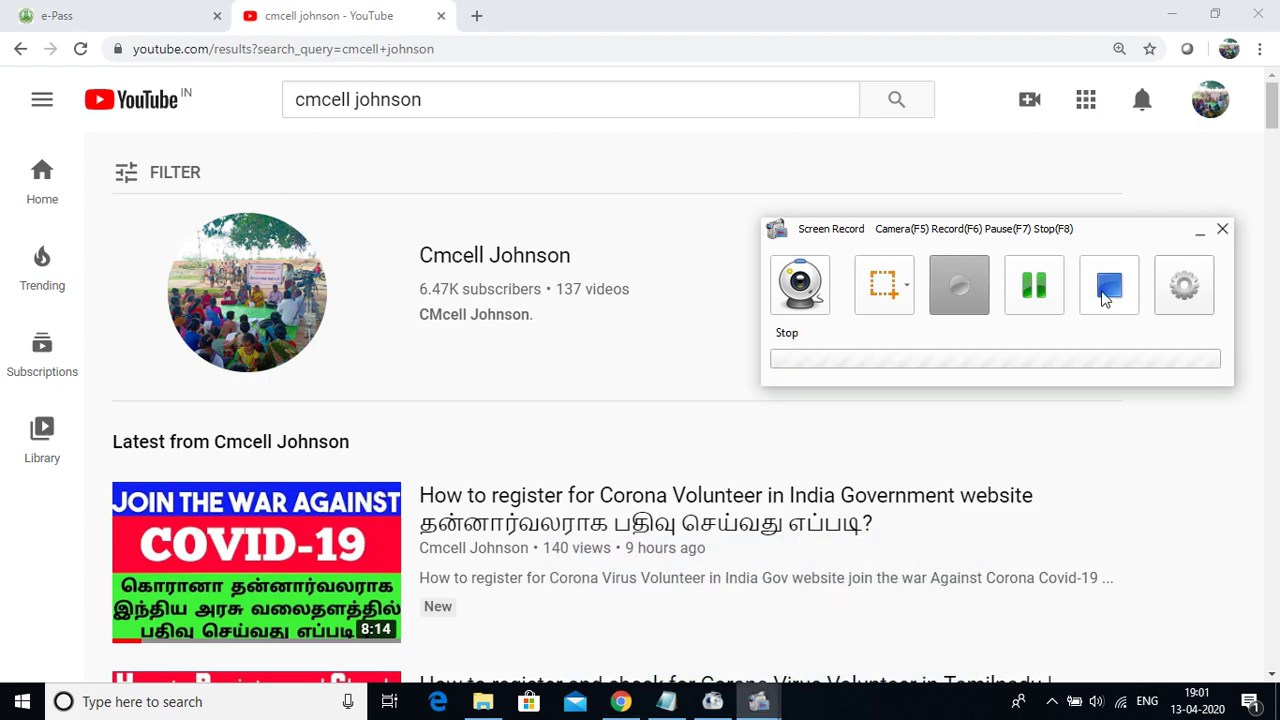